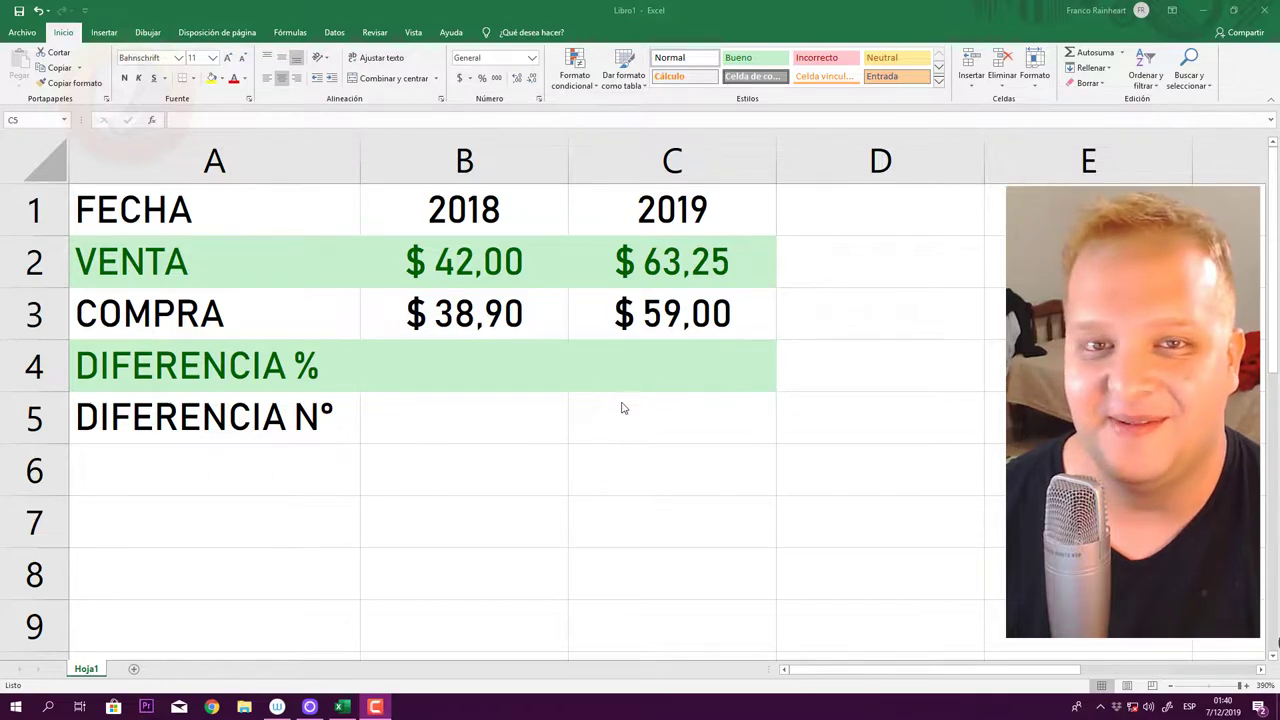
Step: Enter =B2/B3-1 in B4, giving the 2018 difference 0,07969152
{"action": "left_click", "coordinate": [621, 426]}
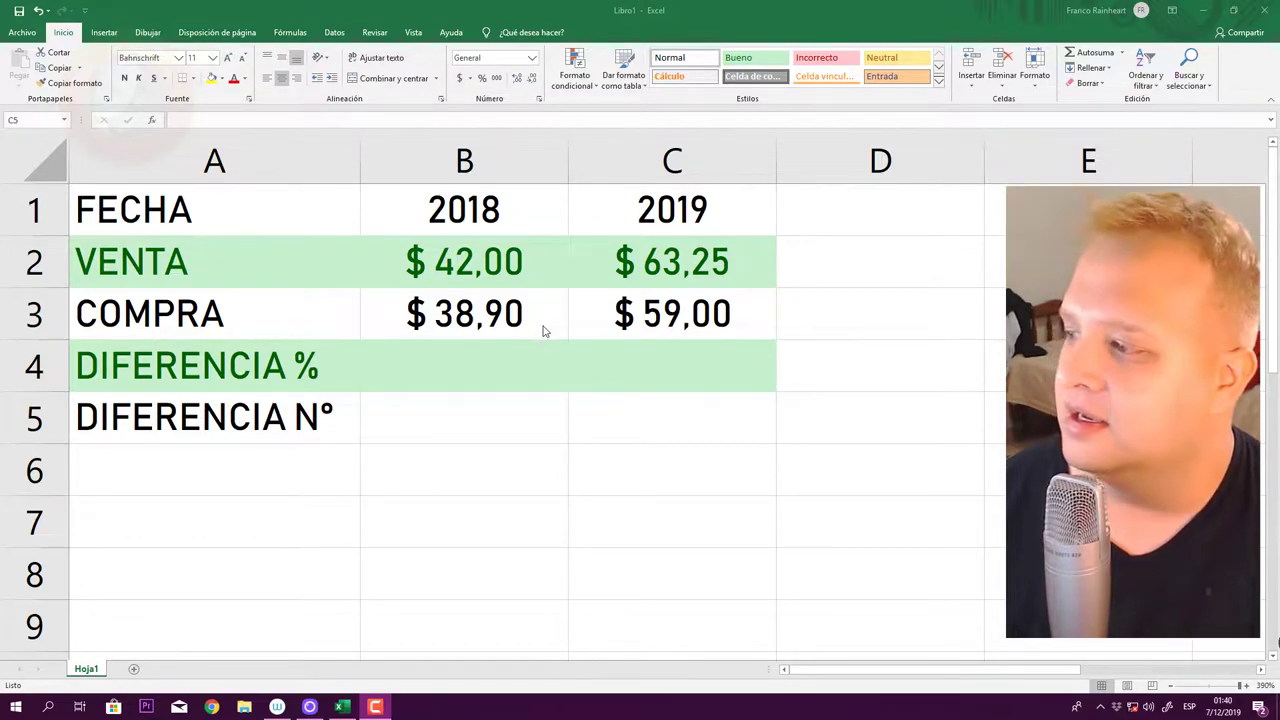
{"action": "left_click", "coordinate": [436, 367]}
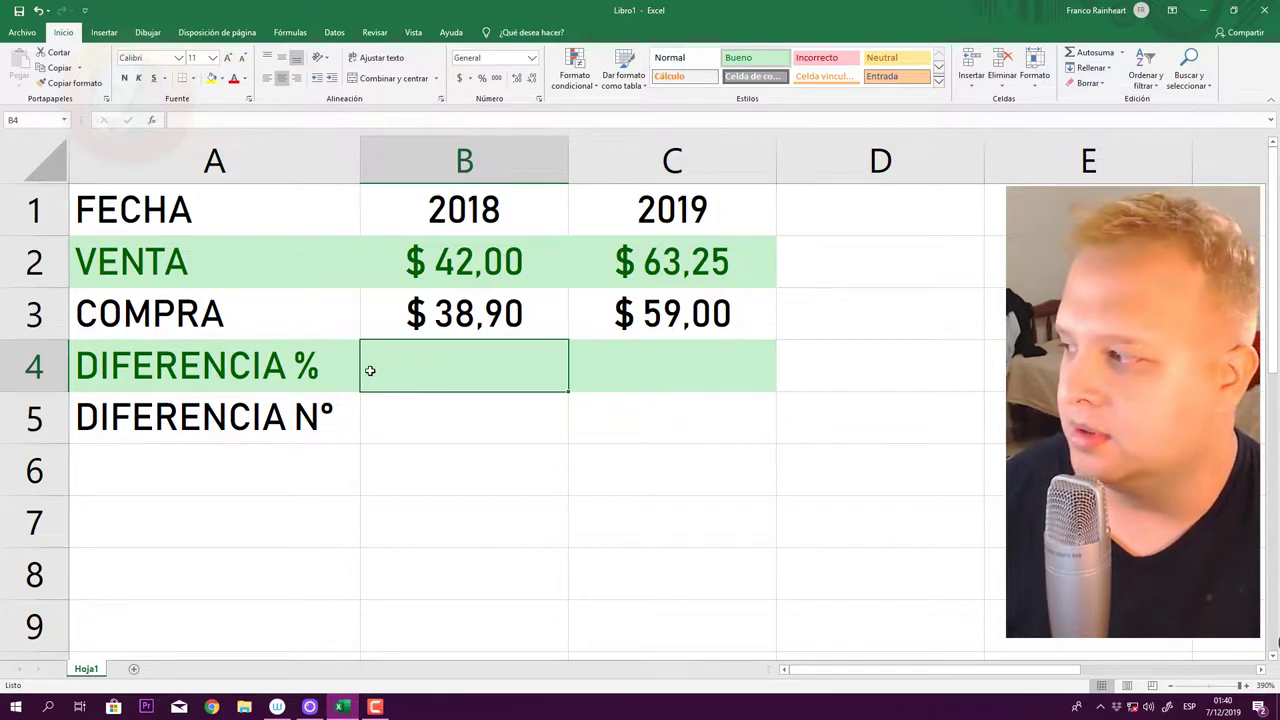
{"action": "left_click", "coordinate": [288, 383]}
{"action": "left_click", "coordinate": [481, 367]}
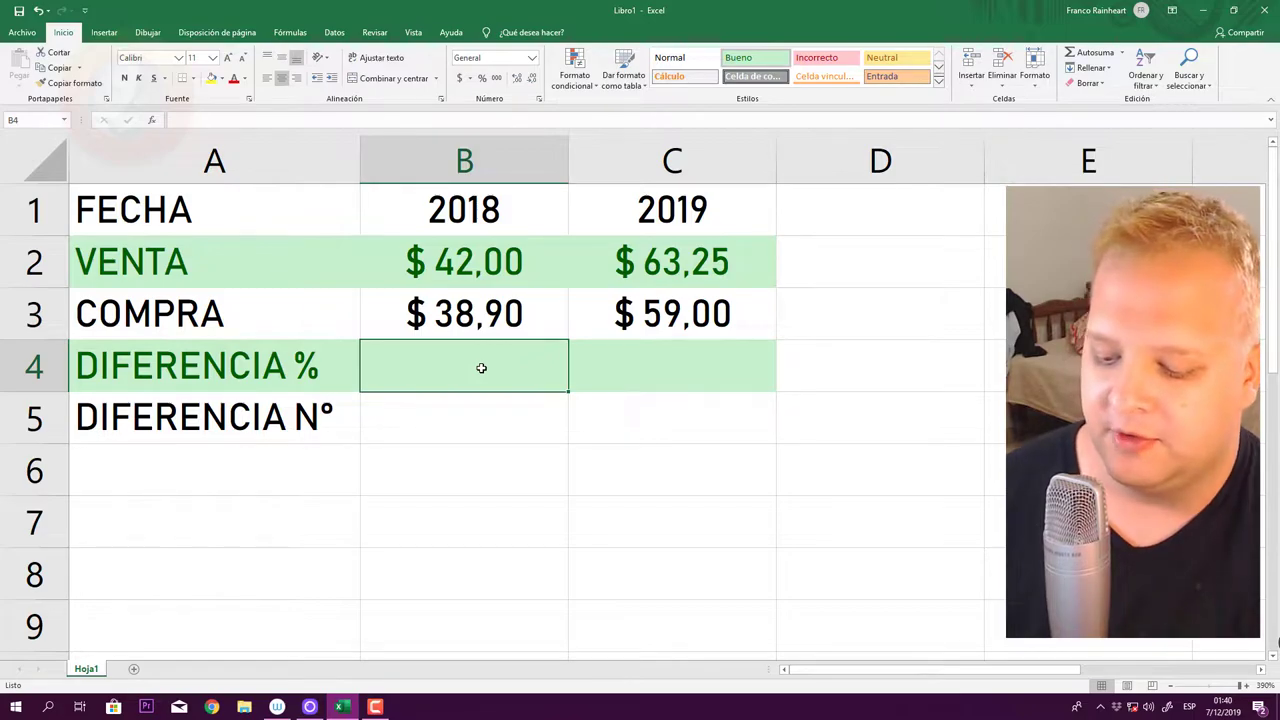
{"action": "type", "text": "="}
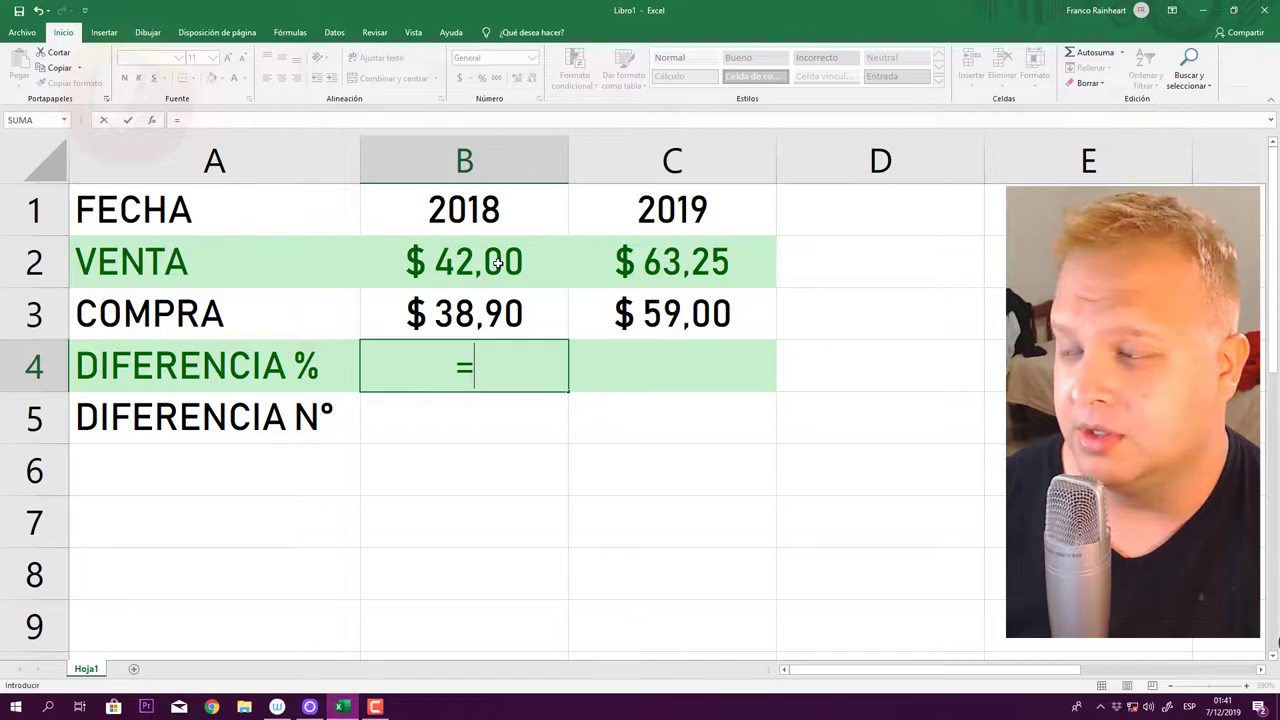
{"action": "left_click", "coordinate": [497, 262]}
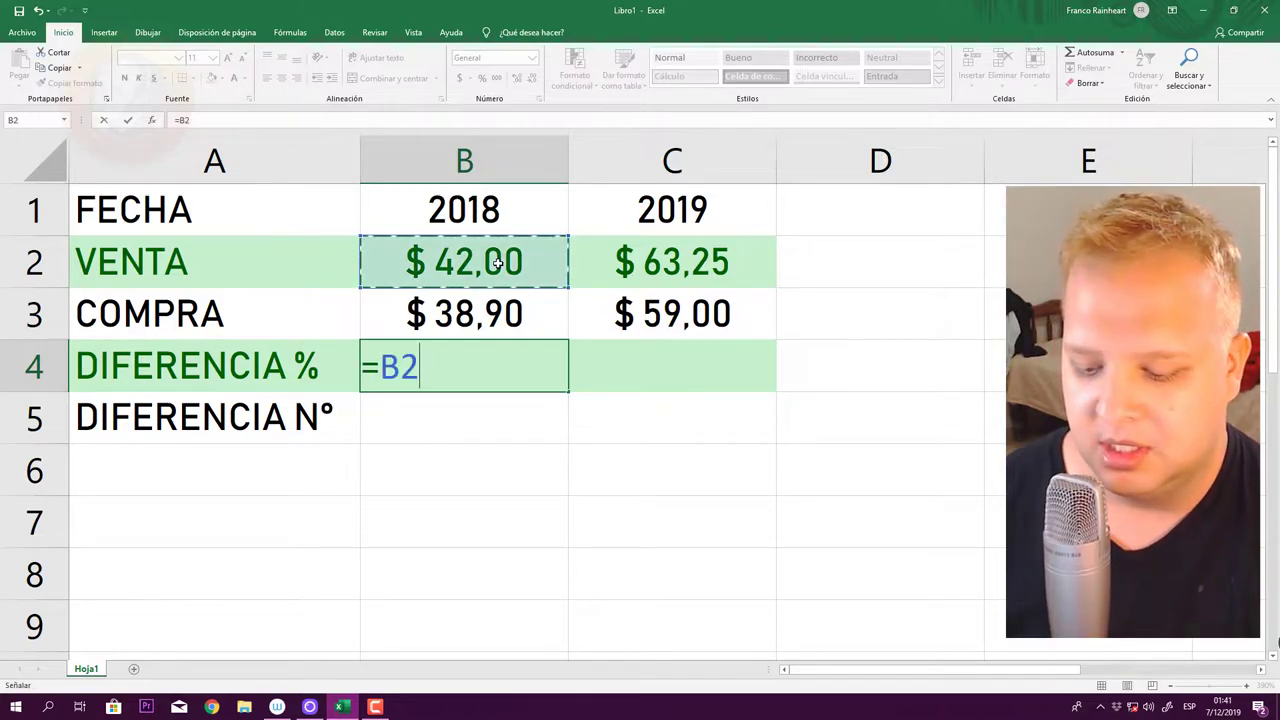
{"action": "type", "text": "/"}
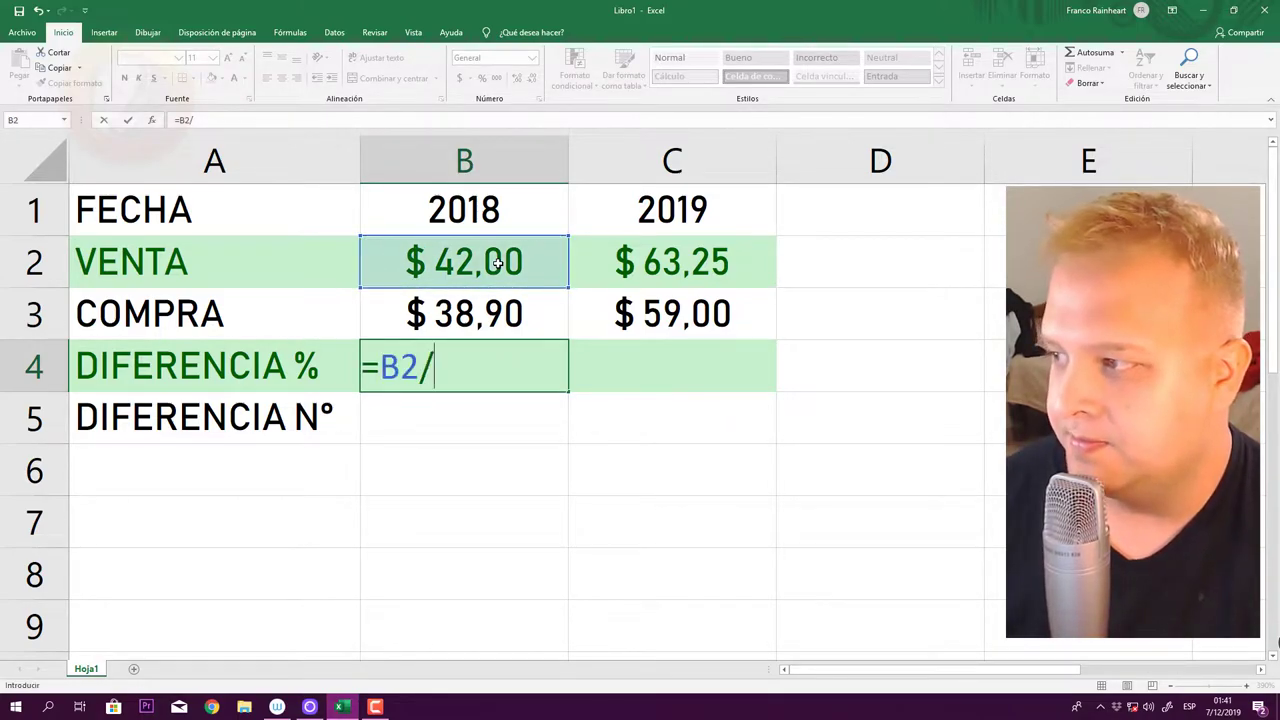
{"action": "left_click", "coordinate": [480, 330]}
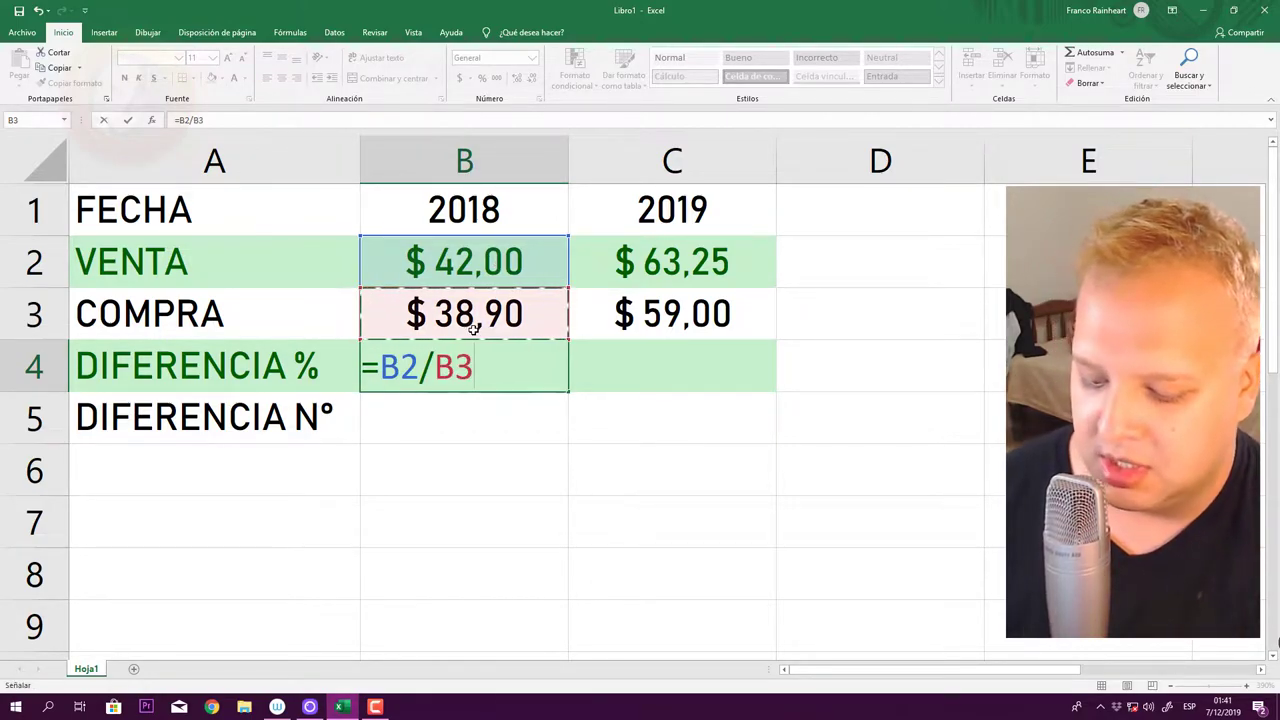
{"action": "type", "text": "-1"}
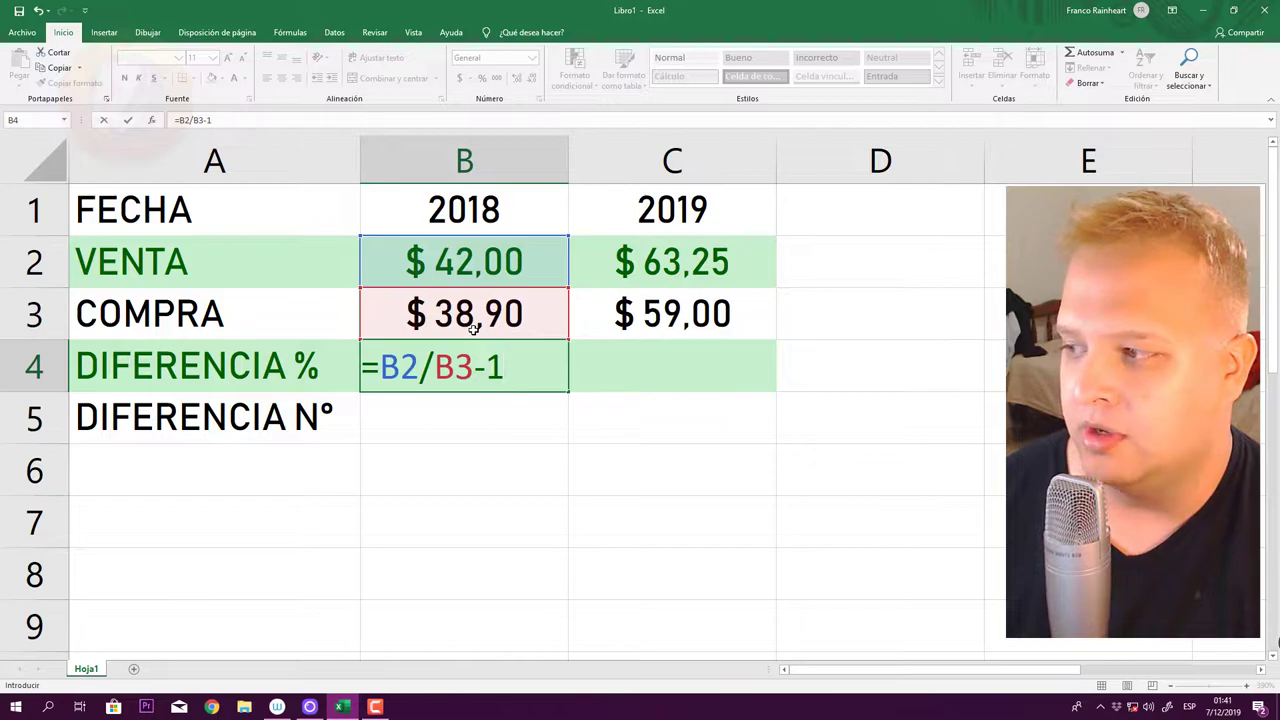
{"action": "key", "text": "Return"}
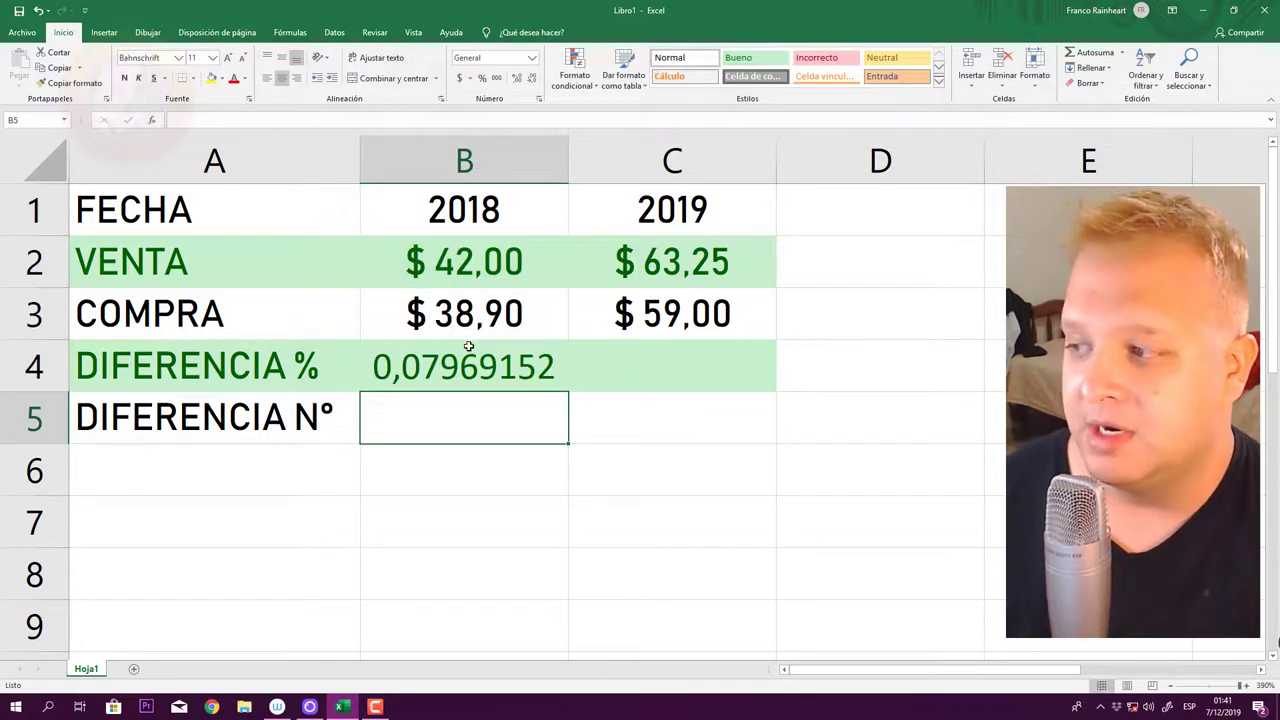
Step: Fill the B4 formula right into C4 and format both results as Porcentaje
{"action": "left_click", "coordinate": [534, 384]}
{"action": "left_click_drag", "start_coordinate": [569, 393], "coordinate": [740, 380]}
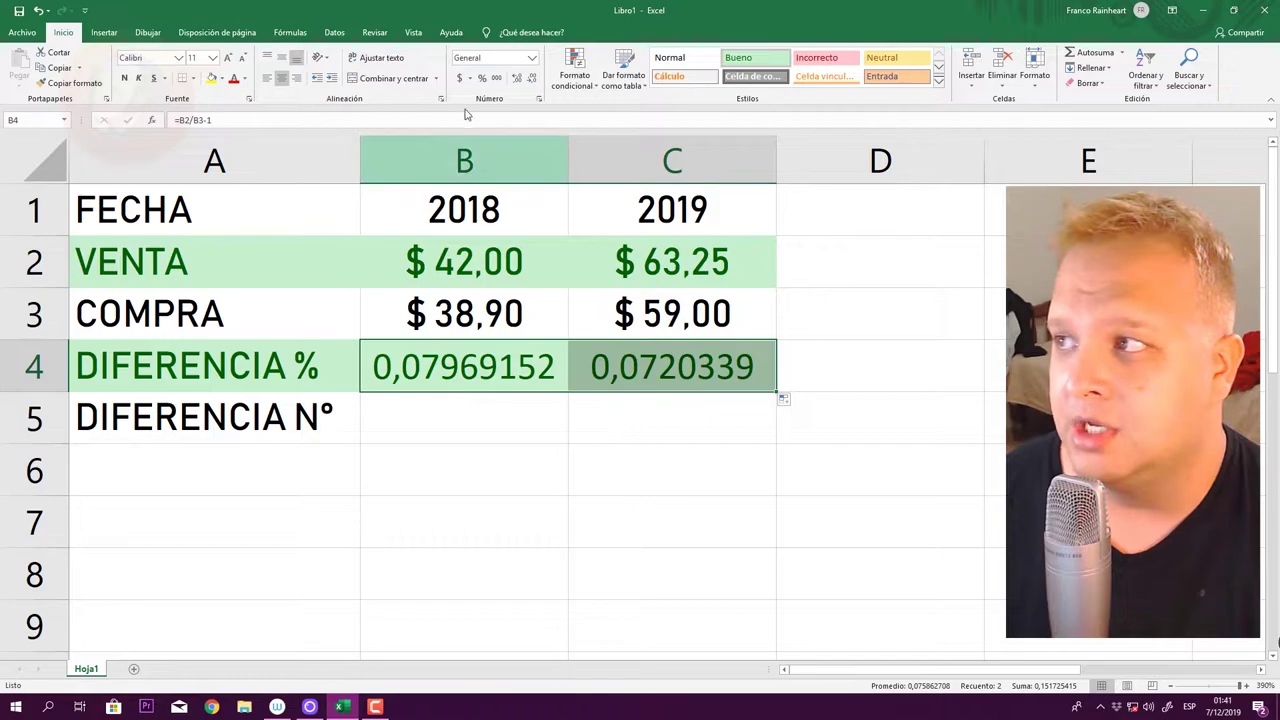
{"action": "left_click", "coordinate": [533, 58]}
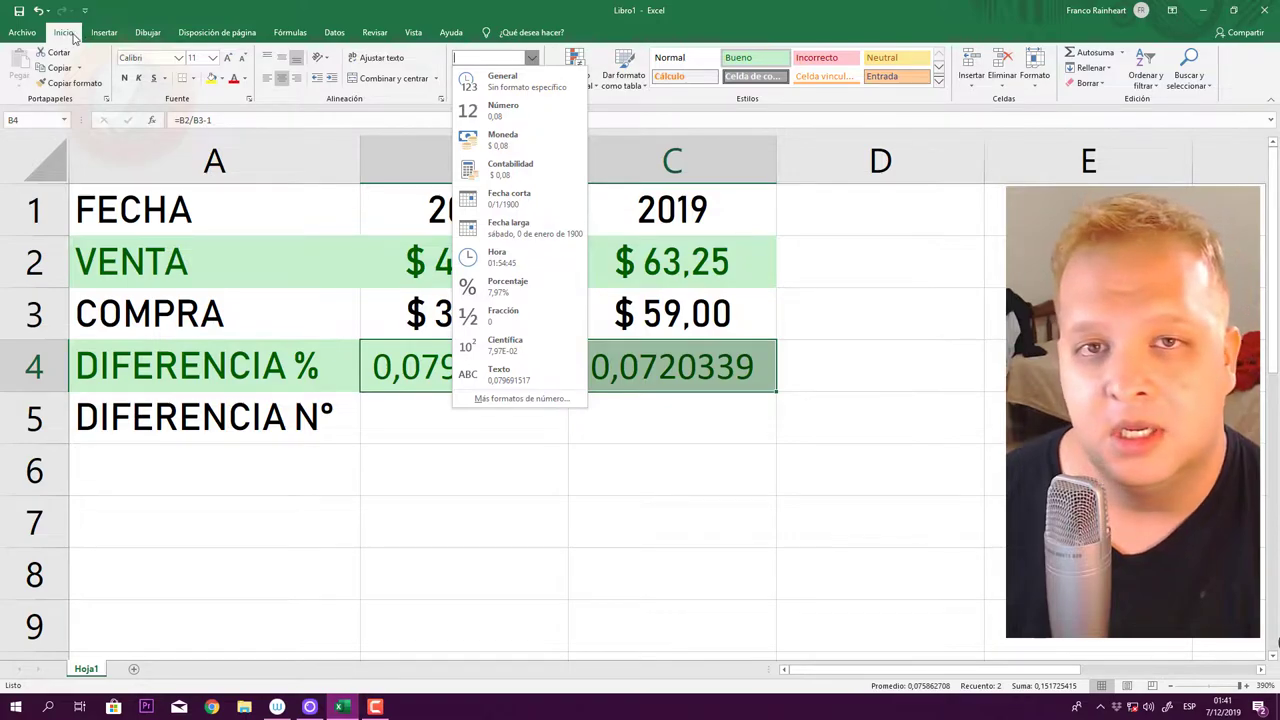
{"action": "left_click", "coordinate": [507, 284]}
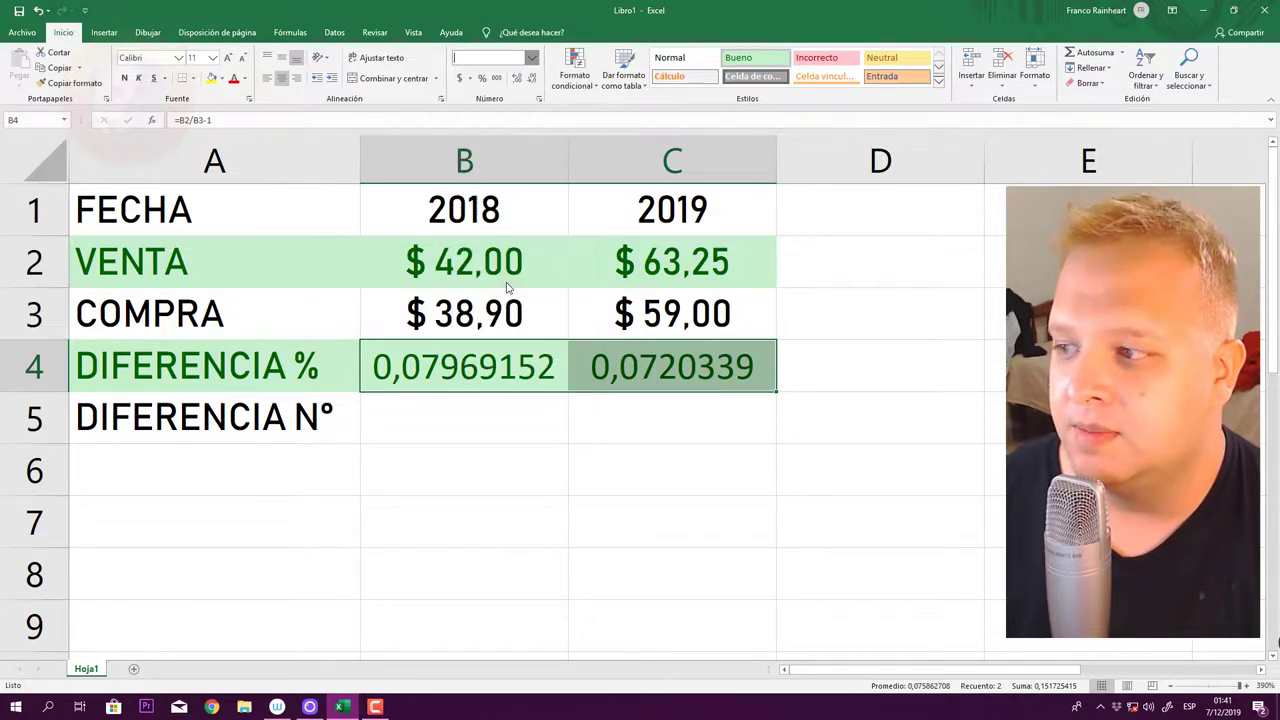
Step: Review the 7,97% and 7,20% results against the 2018 and 2019 sales and purchases
{"action": "left_click", "coordinate": [502, 425]}
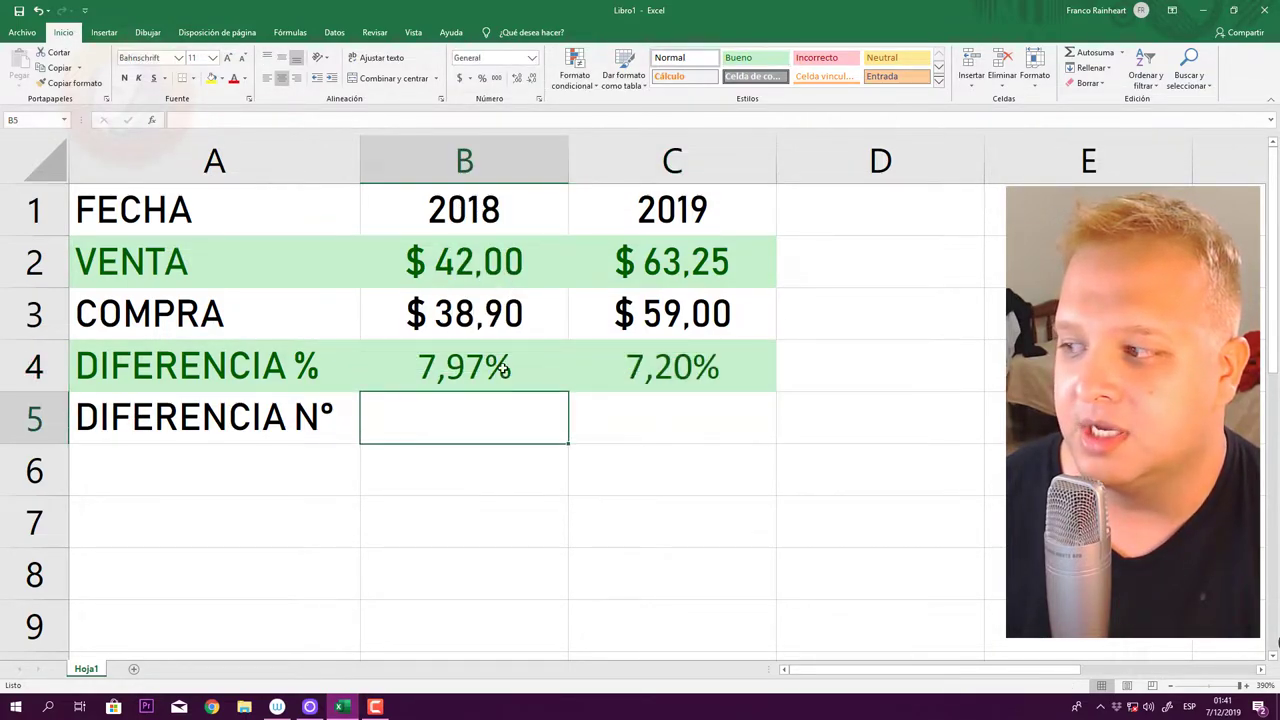
{"action": "left_click_drag", "start_coordinate": [480, 367], "coordinate": [650, 367]}
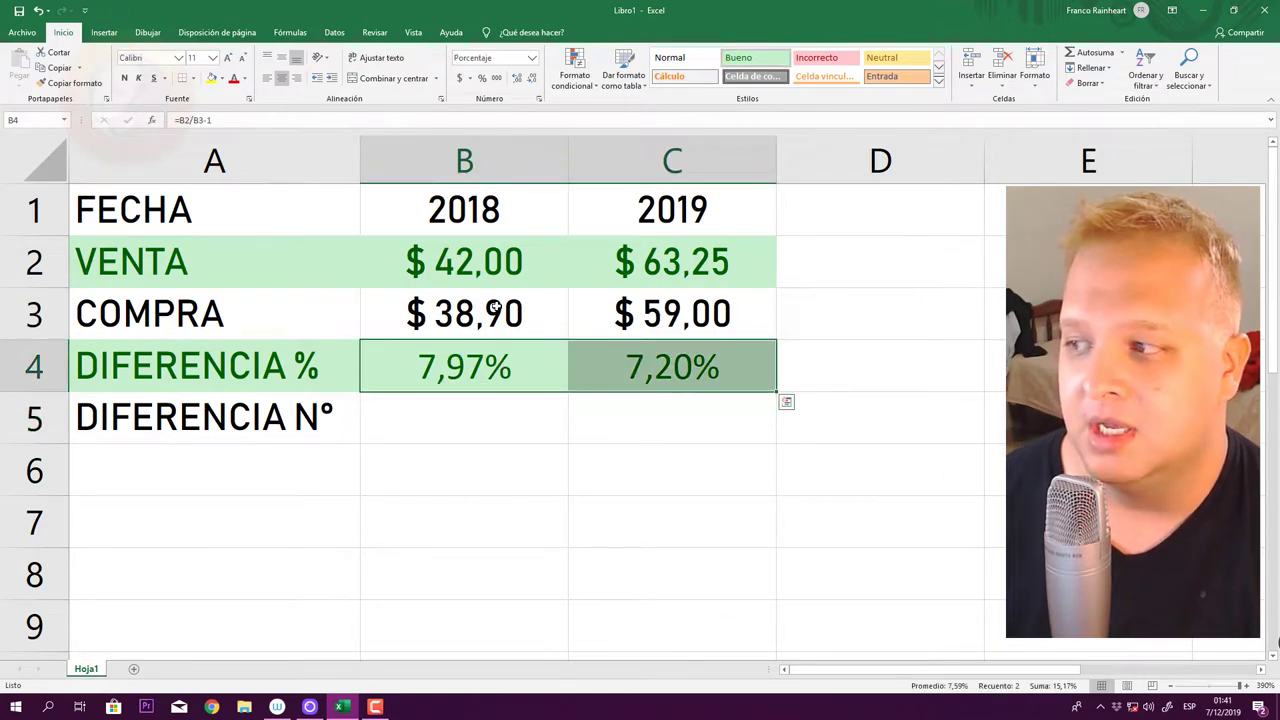
{"action": "left_click", "coordinate": [488, 272]}
{"action": "left_click", "coordinate": [503, 302]}
{"action": "left_click", "coordinate": [612, 265]}
{"action": "left_click", "coordinate": [628, 298]}
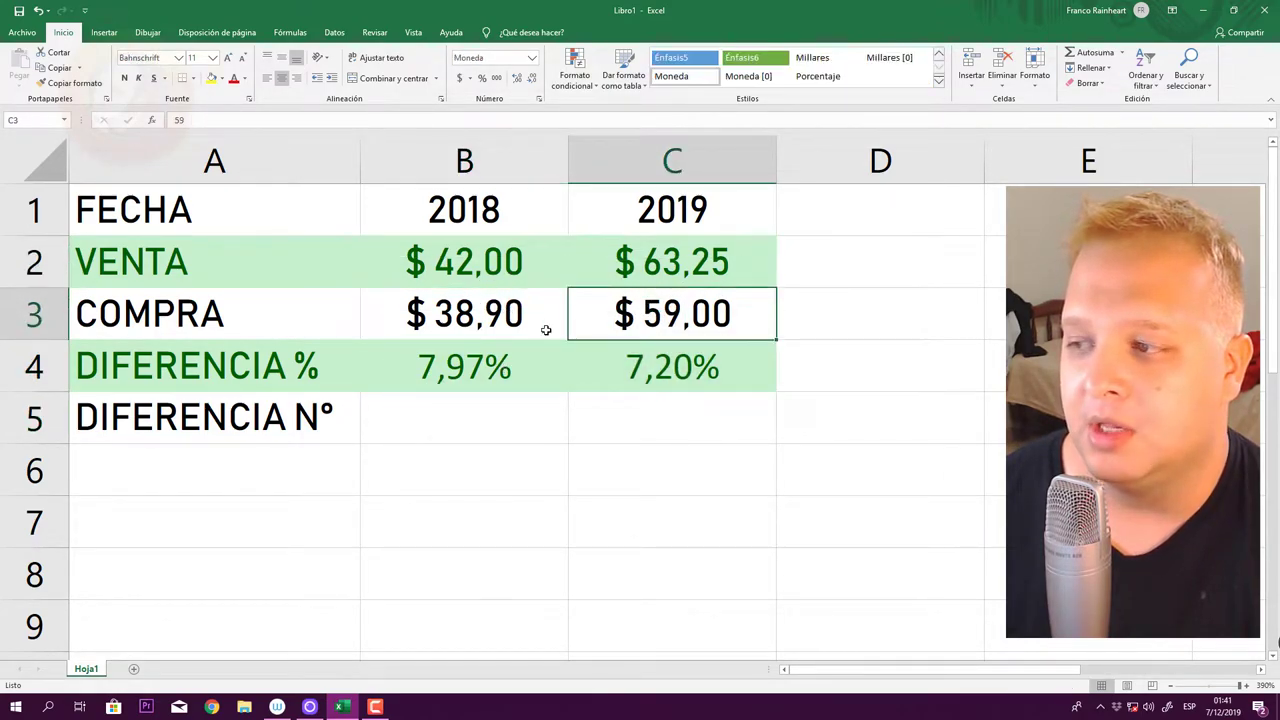
{"action": "left_click", "coordinate": [483, 366]}
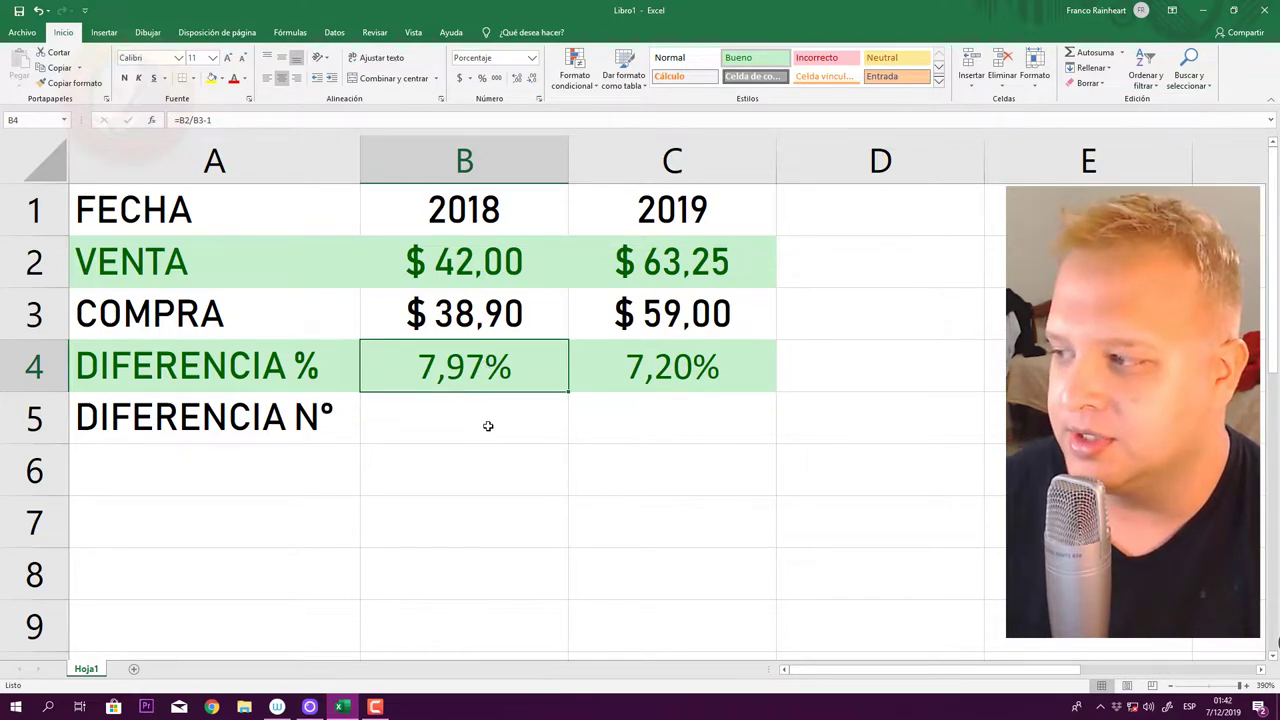
Step: Enter =B2-B3 in B5 and fill it into C5, showing $ 3,10 and $ 4,25
{"action": "left_click", "coordinate": [488, 426]}
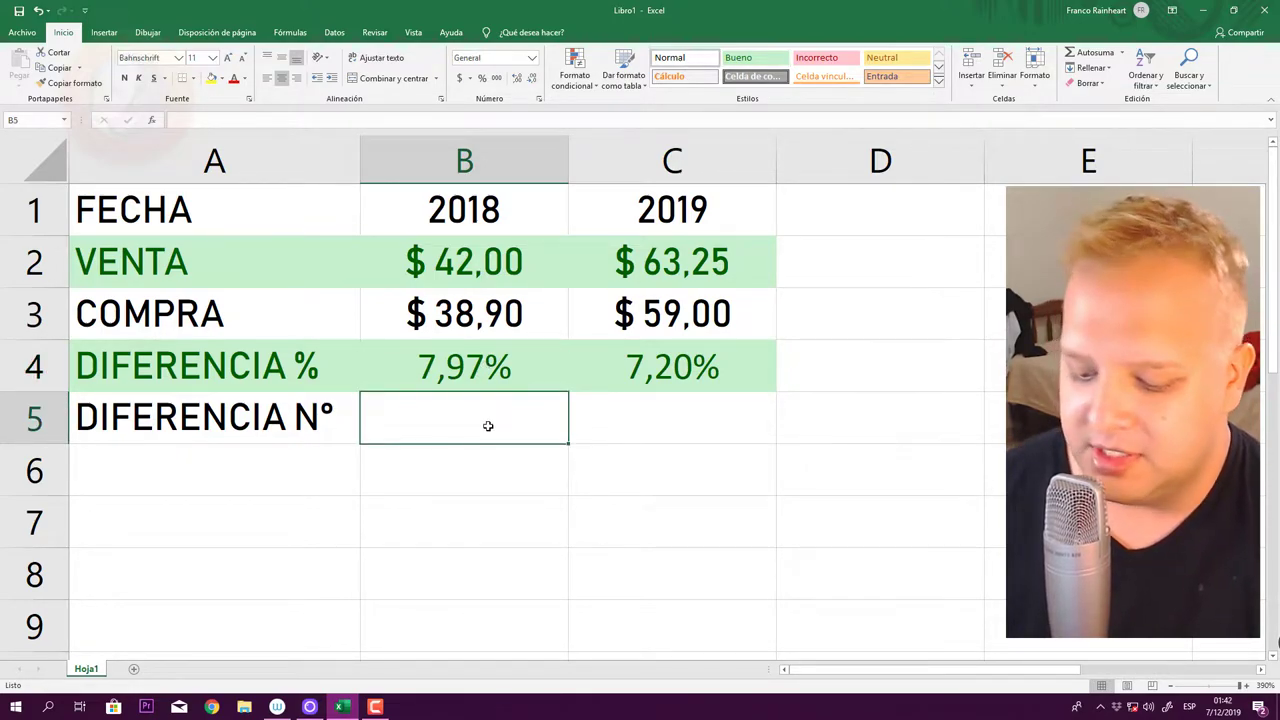
{"action": "type", "text": "="}
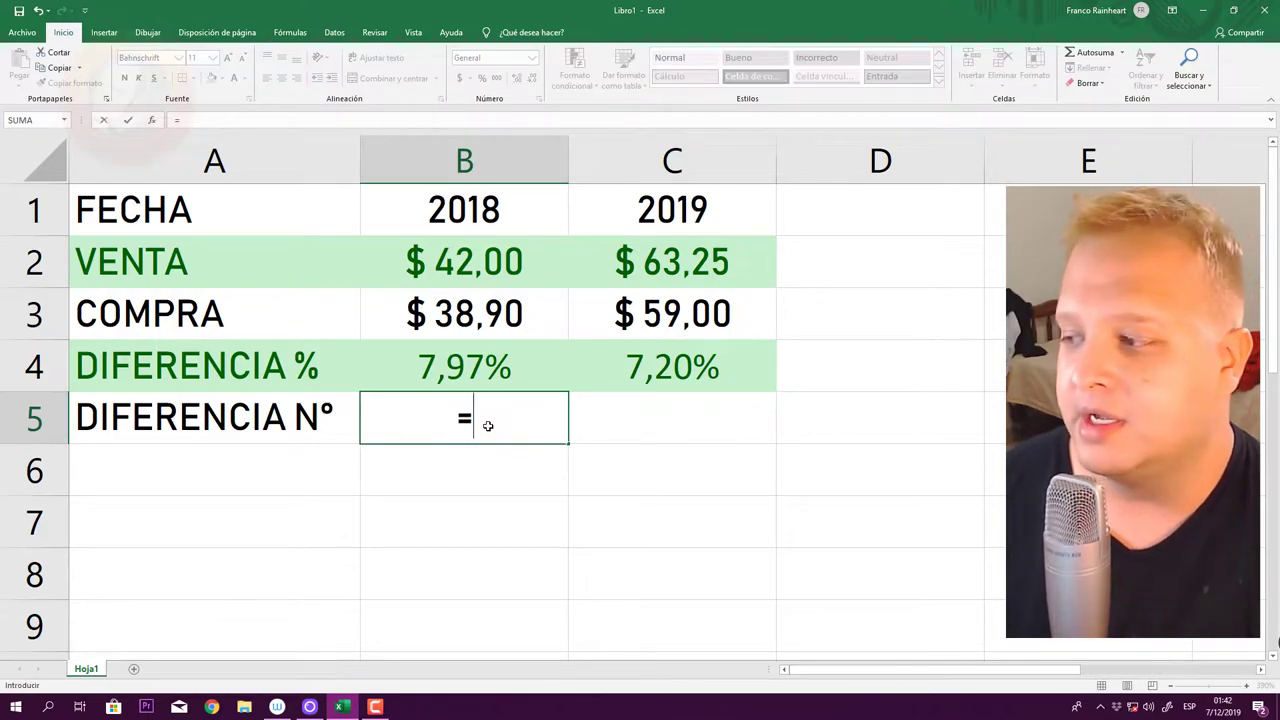
{"action": "left_click", "coordinate": [511, 257]}
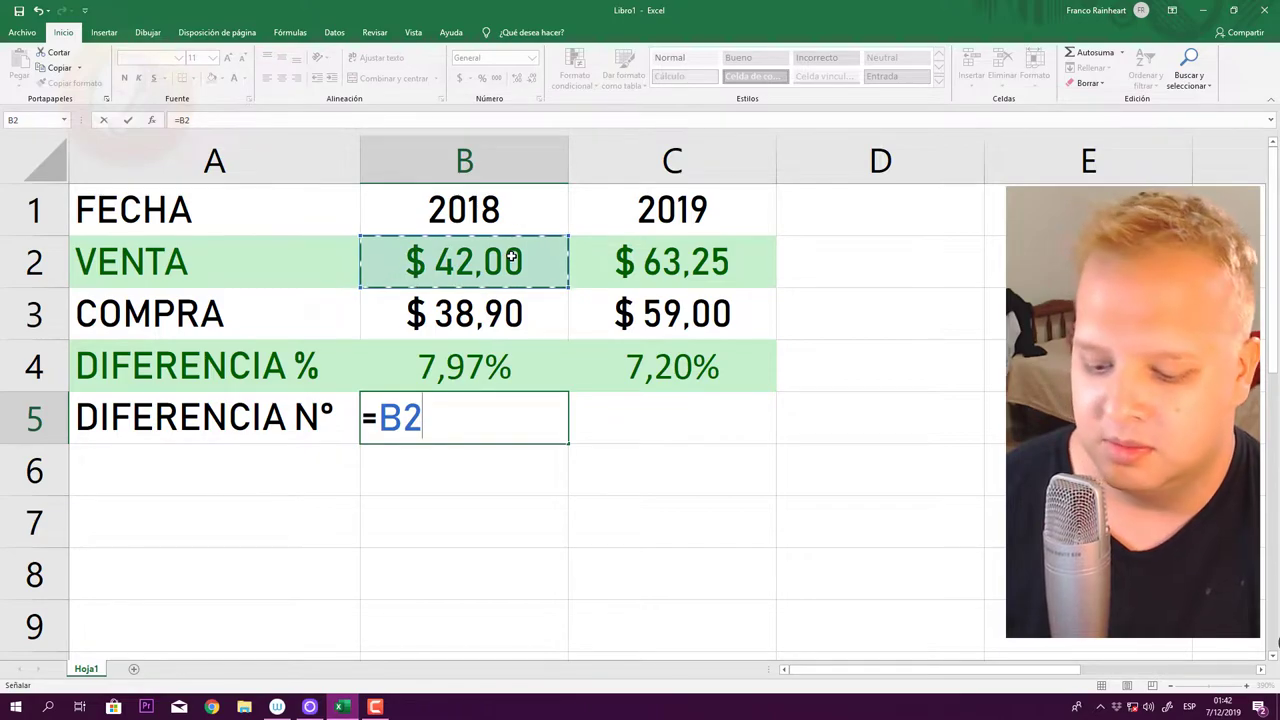
{"action": "type", "text": "-"}
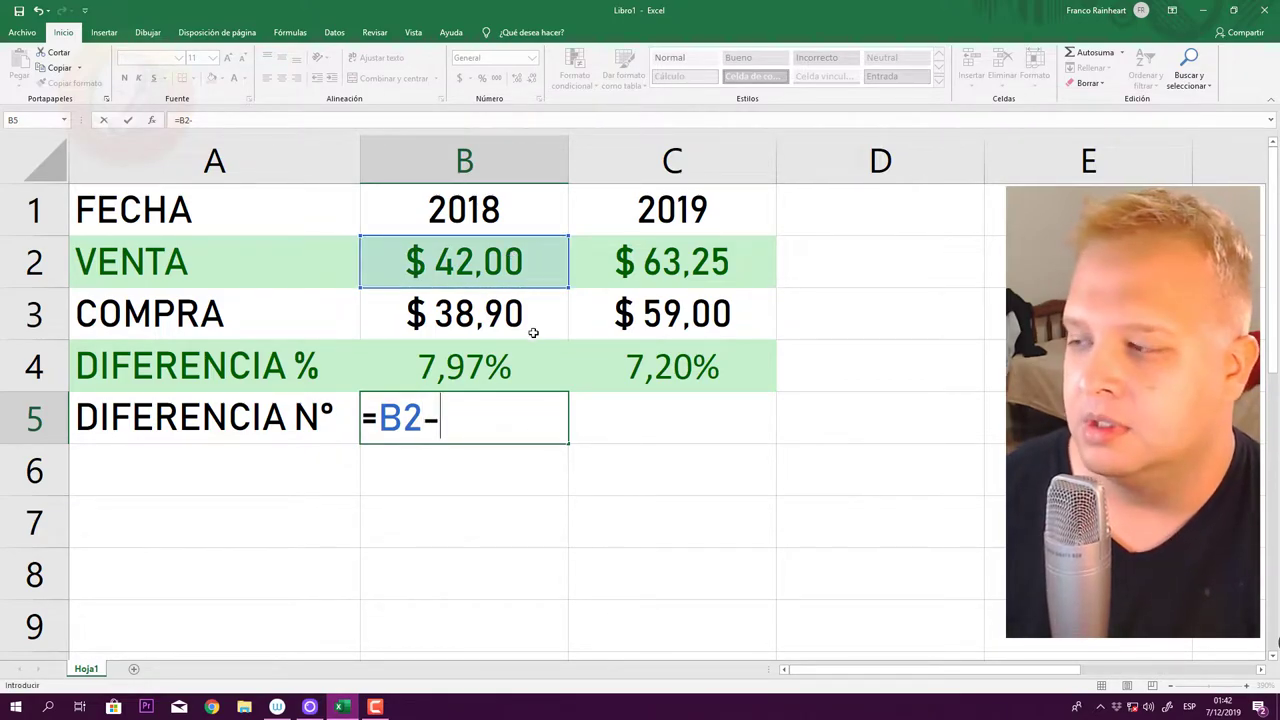
{"action": "left_click", "coordinate": [533, 333]}
{"action": "key", "text": "Return"}
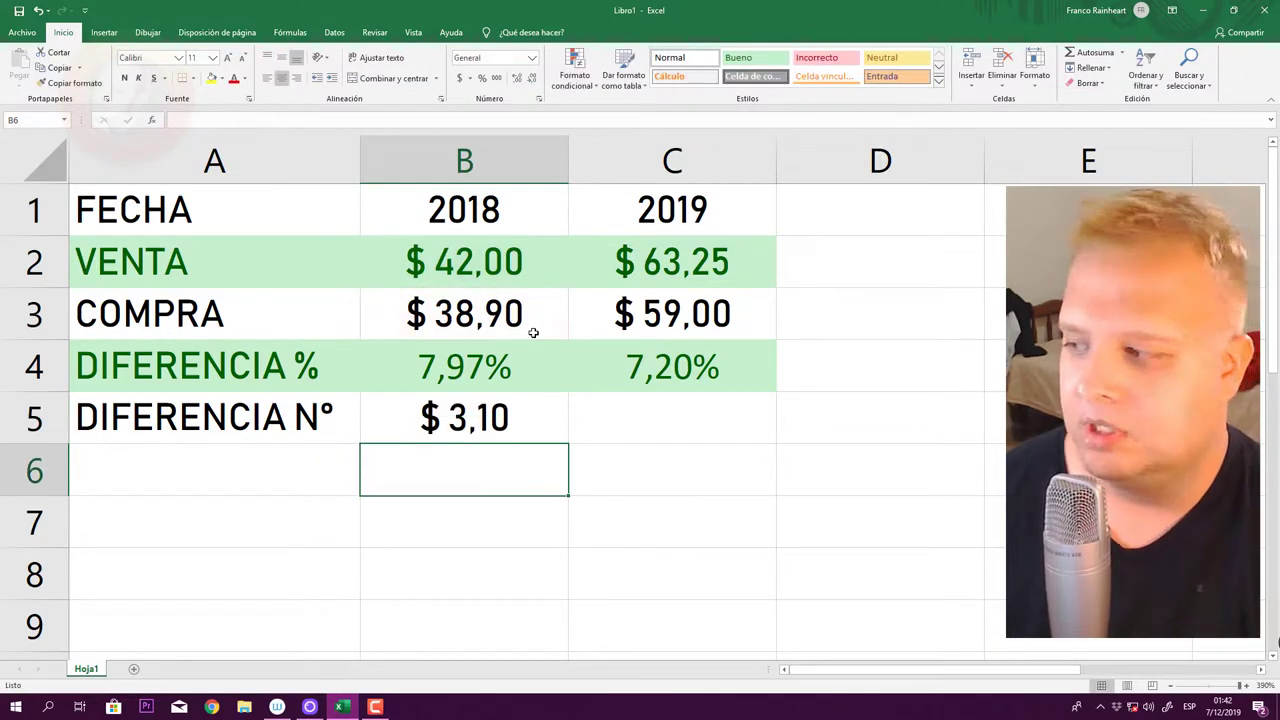
{"action": "left_click", "coordinate": [551, 420]}
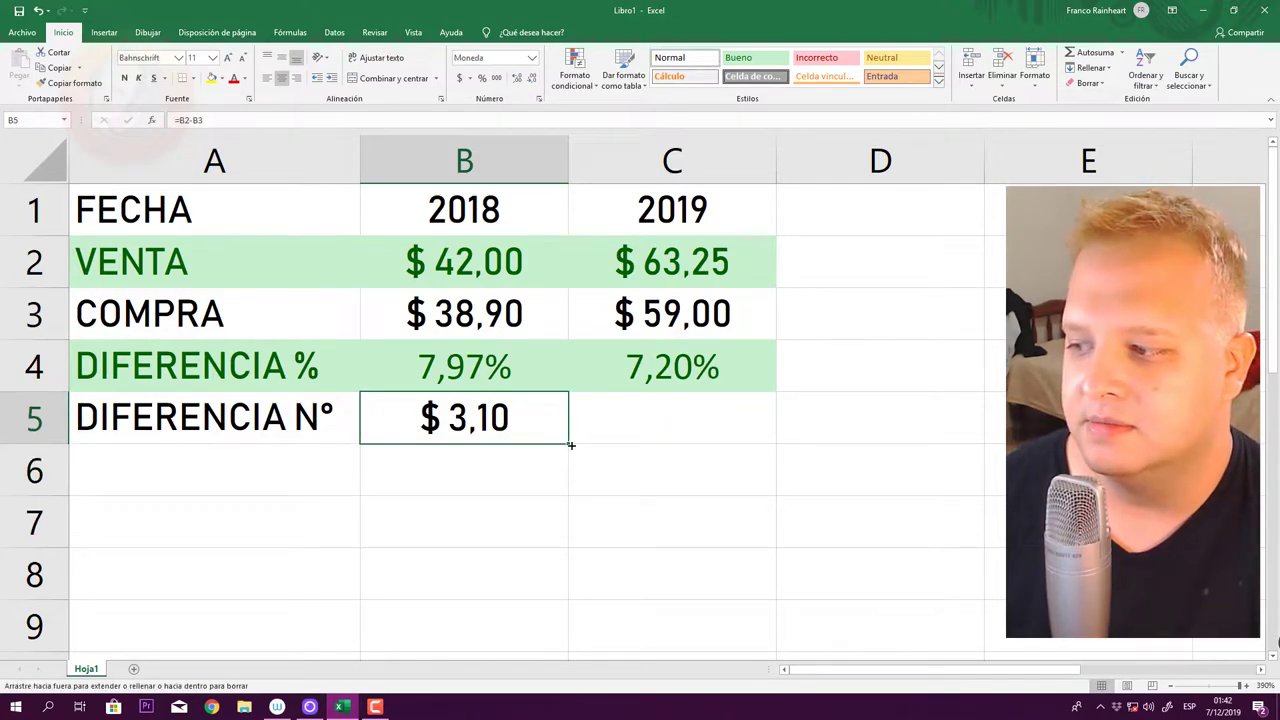
{"action": "left_click_drag", "start_coordinate": [569, 446], "coordinate": [720, 437]}
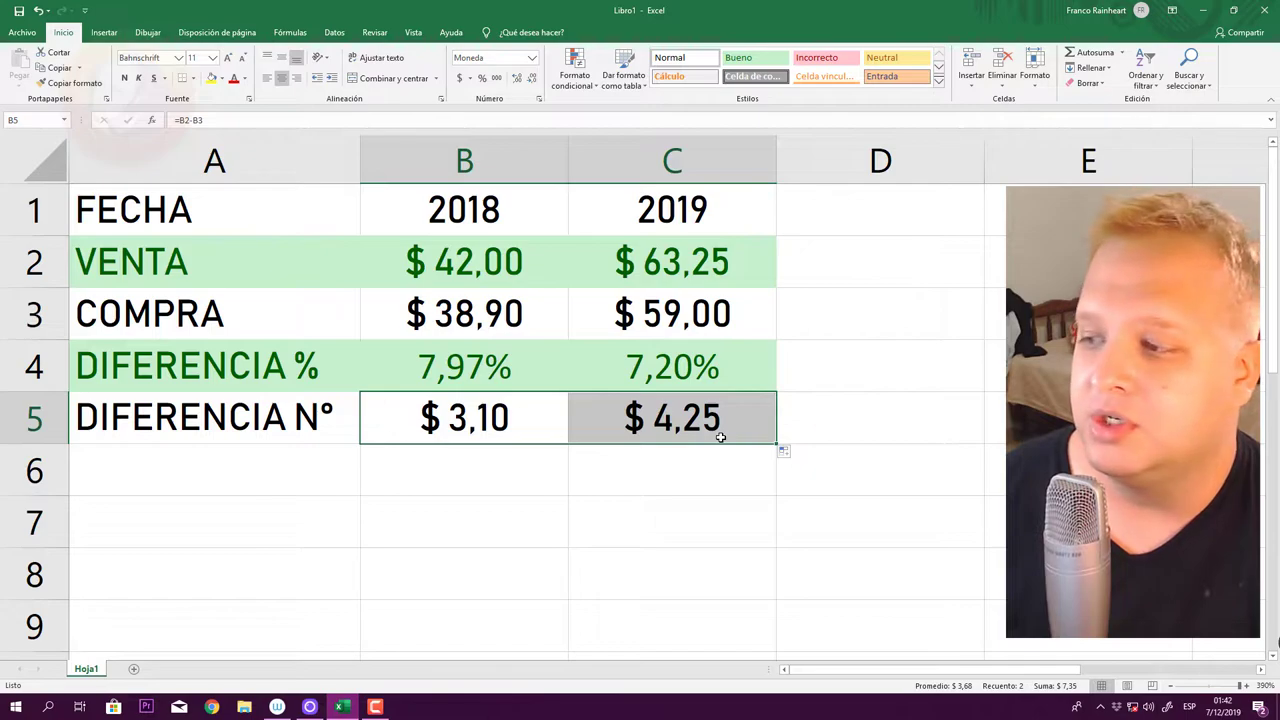
{"action": "left_click", "coordinate": [504, 228]}
Step: Add the header DIFERENCIA ANUAL in D1 and autofit column D to it
{"action": "left_click", "coordinate": [560, 263]}
{"action": "left_click", "coordinate": [585, 264]}
{"action": "left_click", "coordinate": [535, 268]}
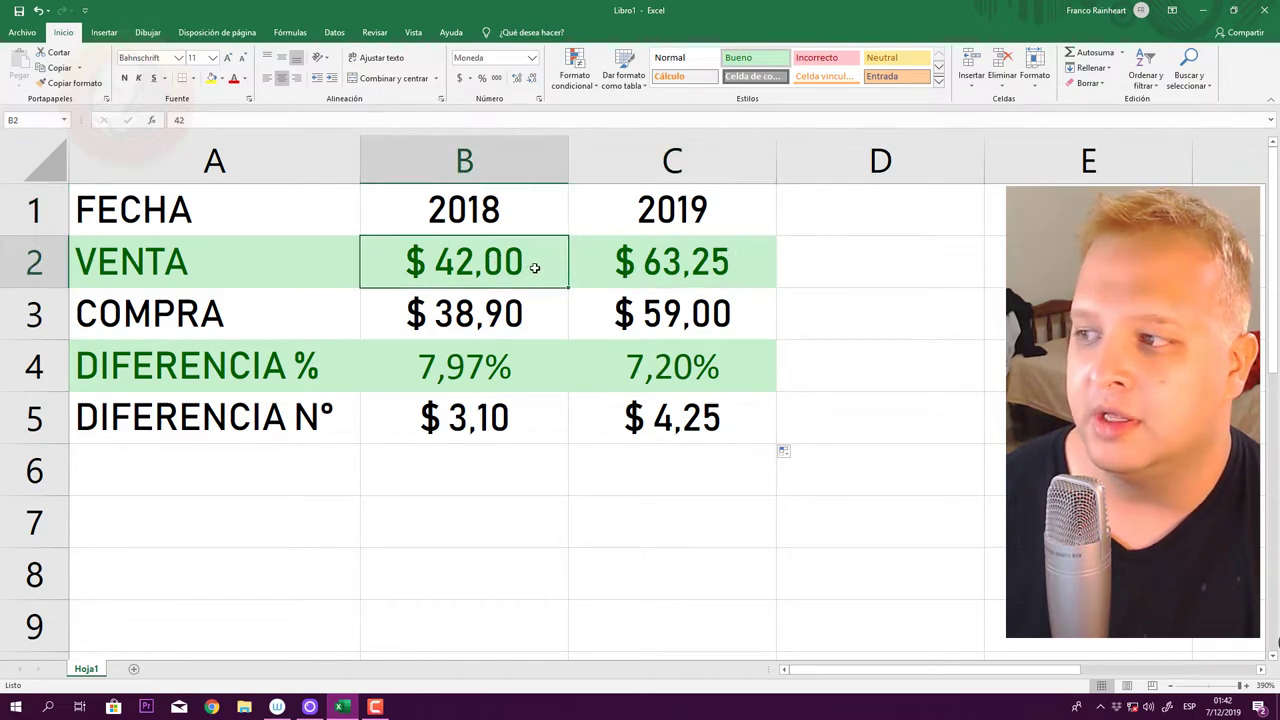
{"action": "left_click", "coordinate": [915, 212]}
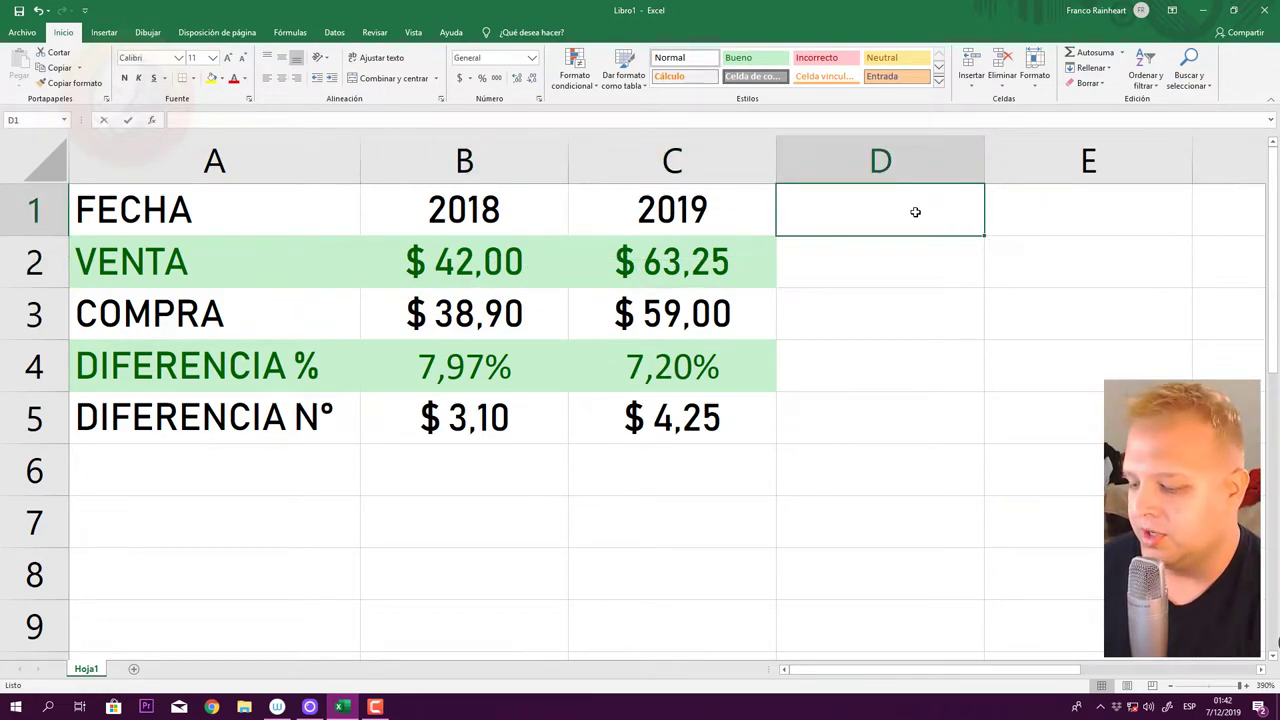
{"action": "type", "text": "DIFERENCIA"}
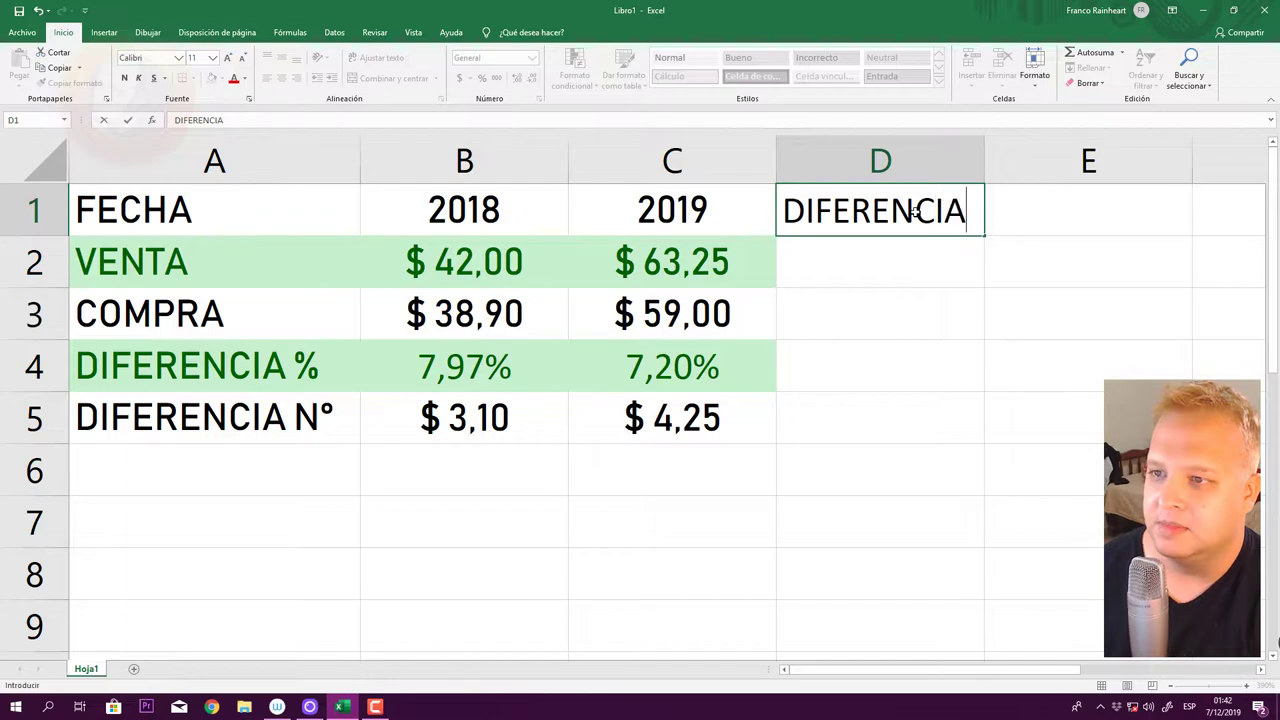
{"action": "type", "text": " ANUAL"}
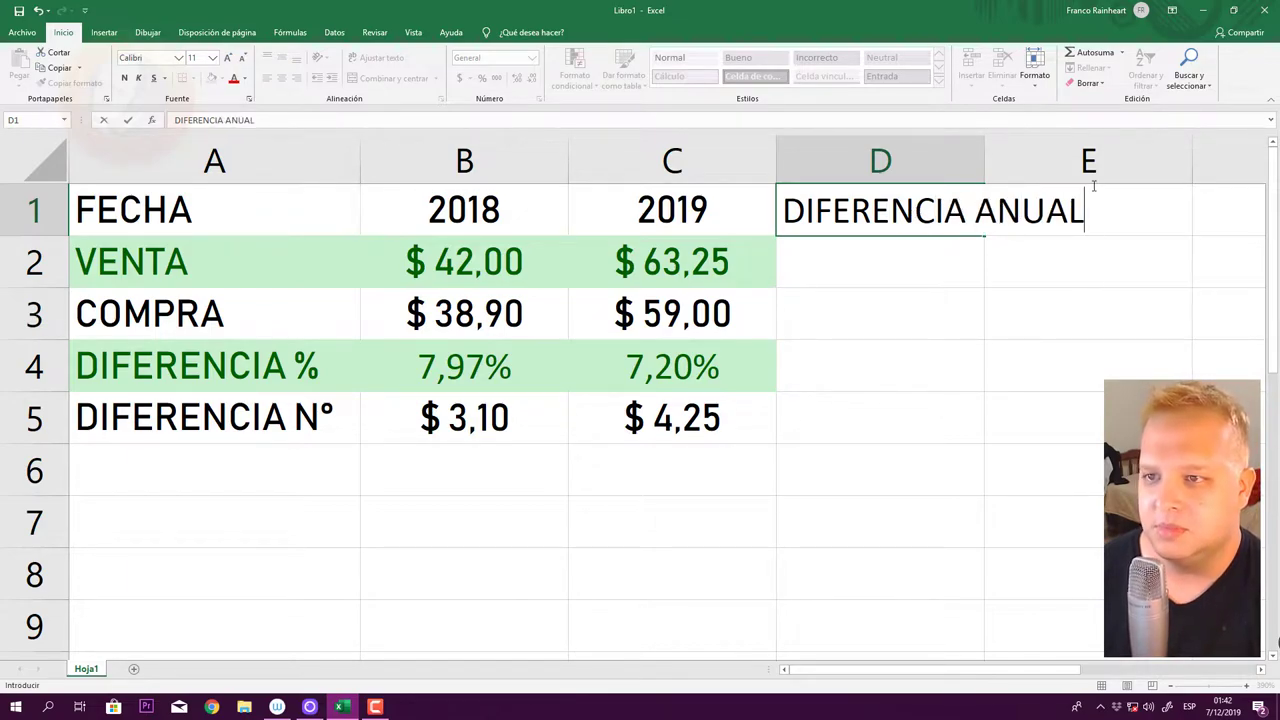
{"action": "left_click", "coordinate": [1090, 160]}
{"action": "double_click", "coordinate": [984, 160]}
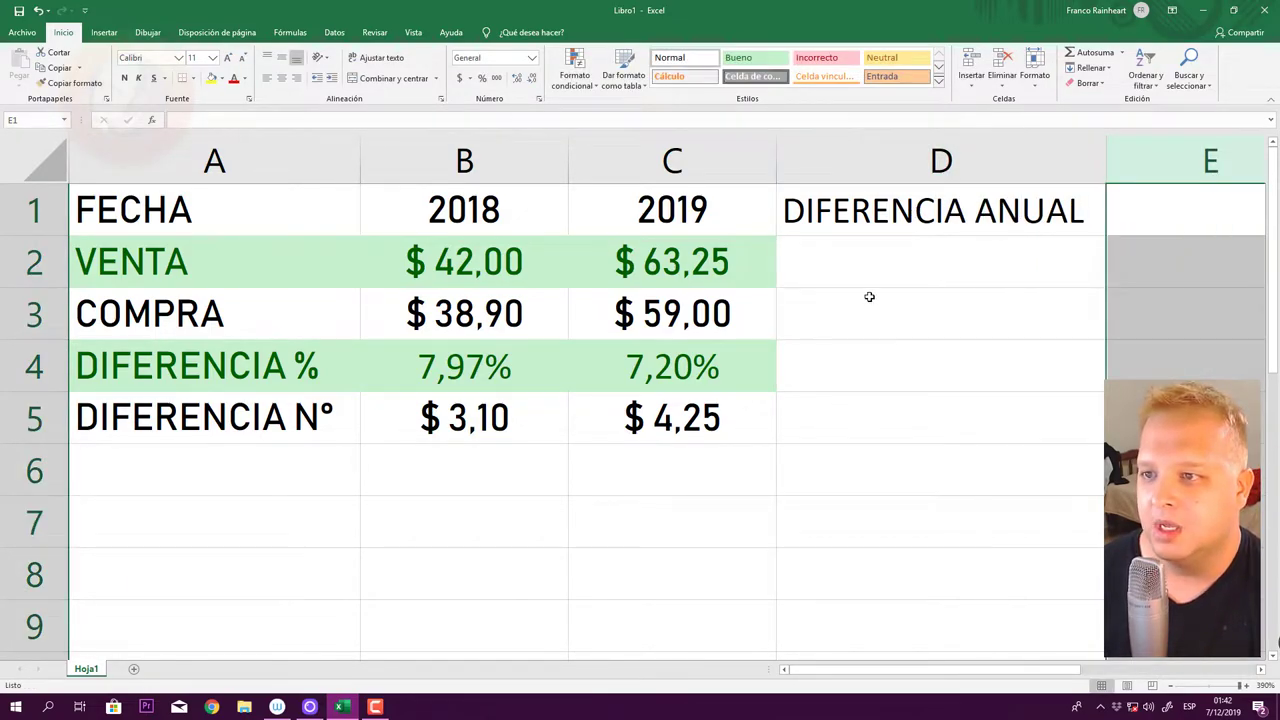
Step: Enter =C2/B2-1 in D2 and format it as Porcentaje, showing 50,60%
{"action": "left_click", "coordinate": [865, 252]}
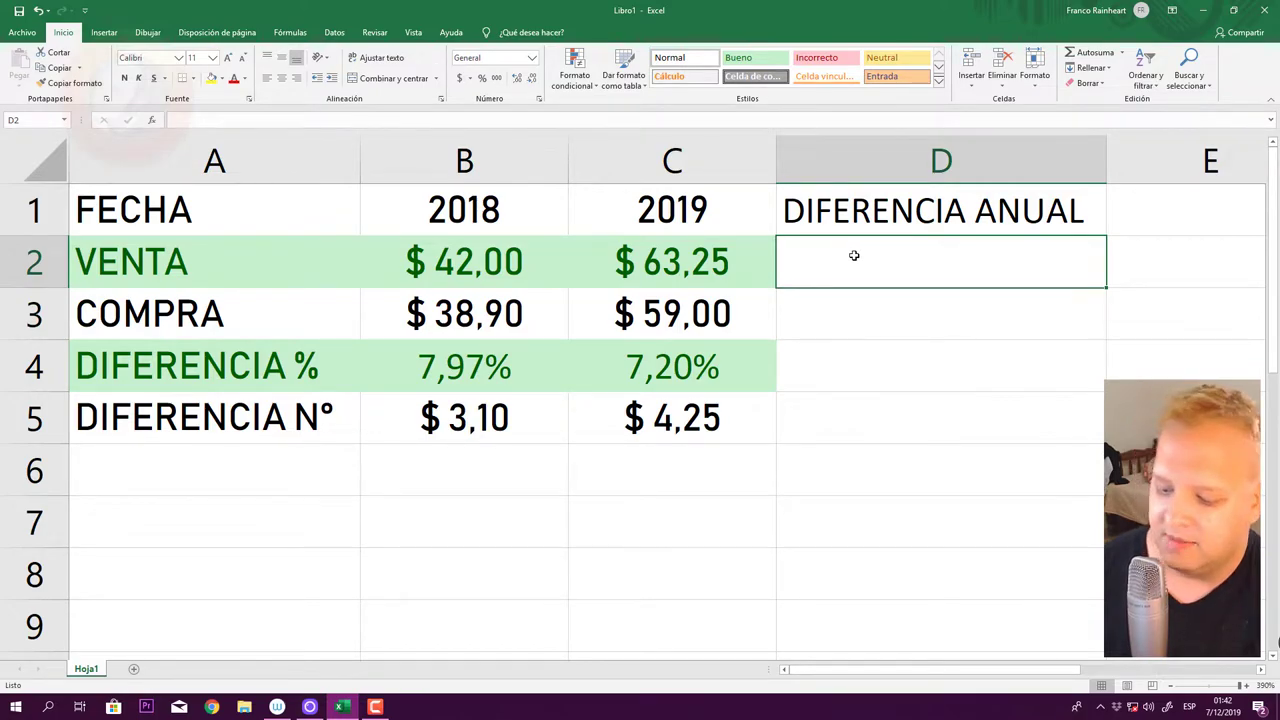
{"action": "type", "text": "="}
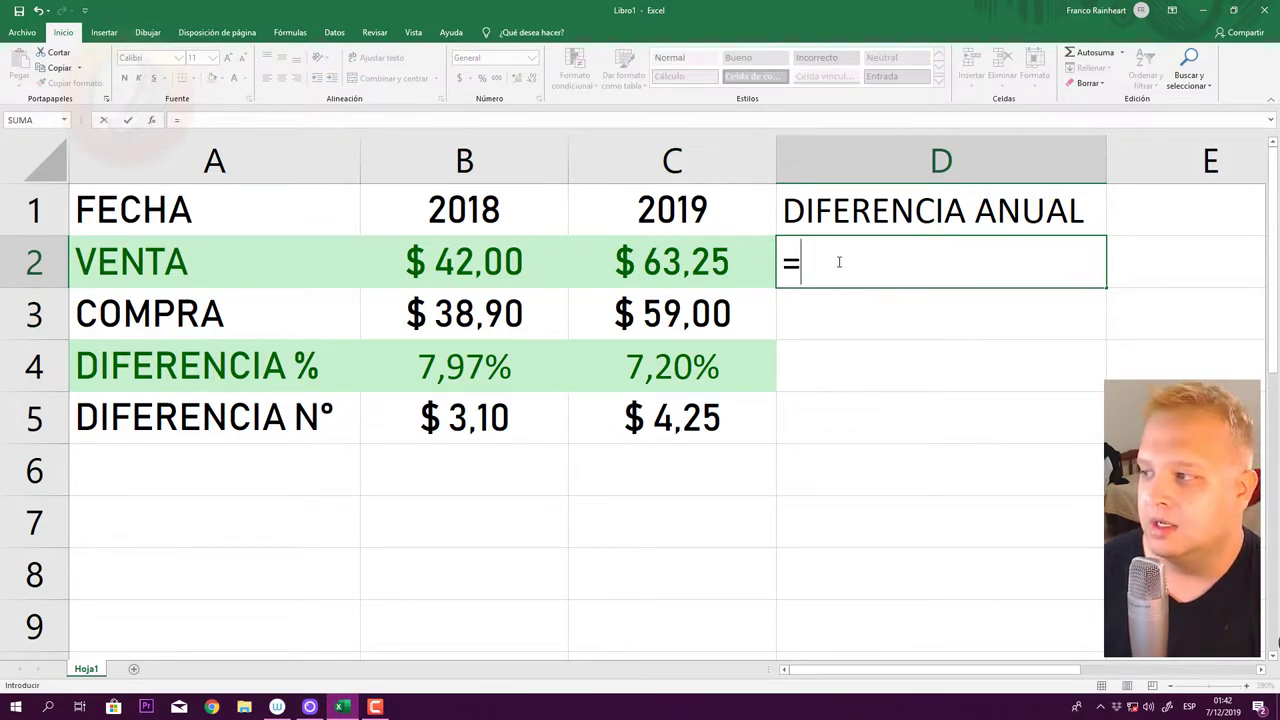
{"action": "left_click", "coordinate": [719, 264]}
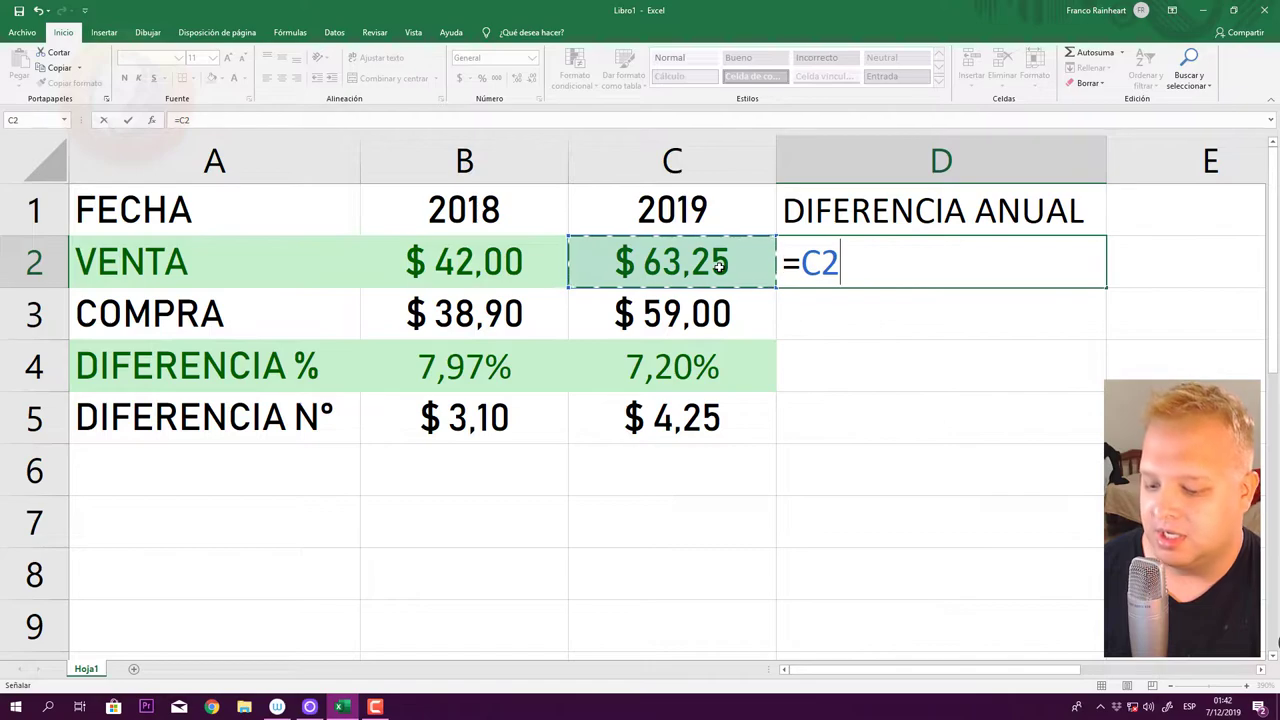
{"action": "type", "text": "/"}
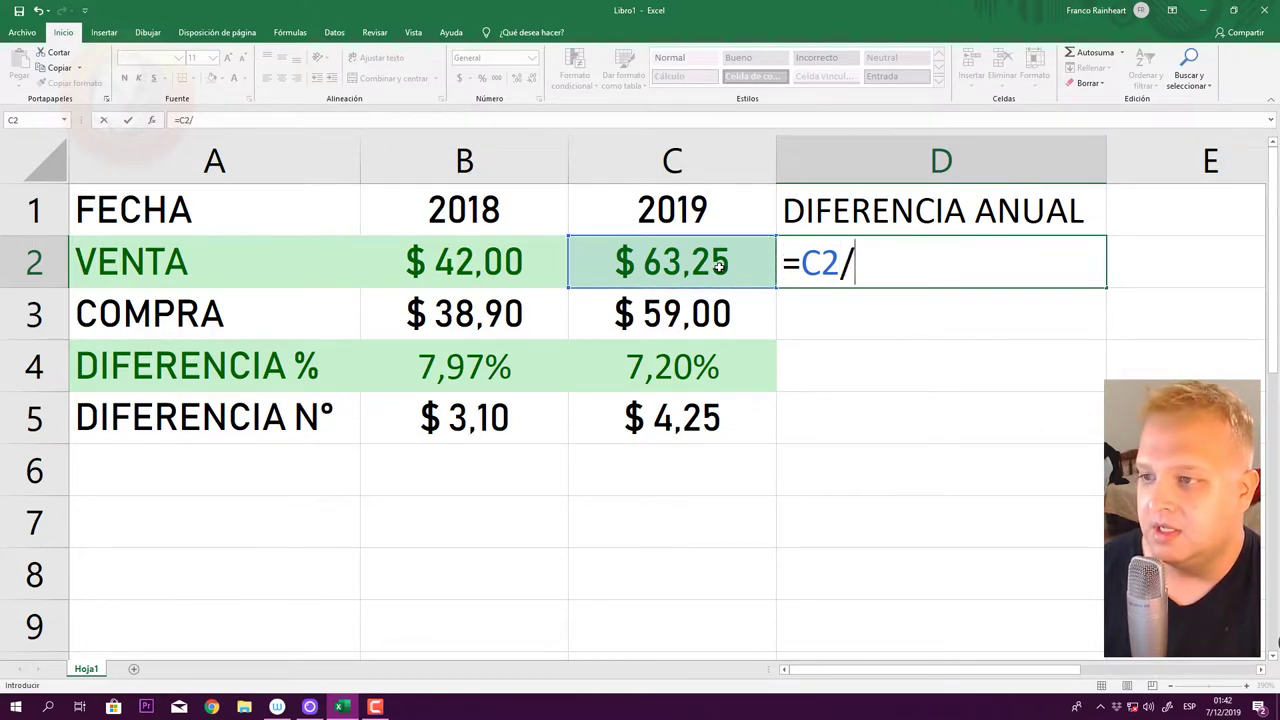
{"action": "left_click", "coordinate": [536, 264]}
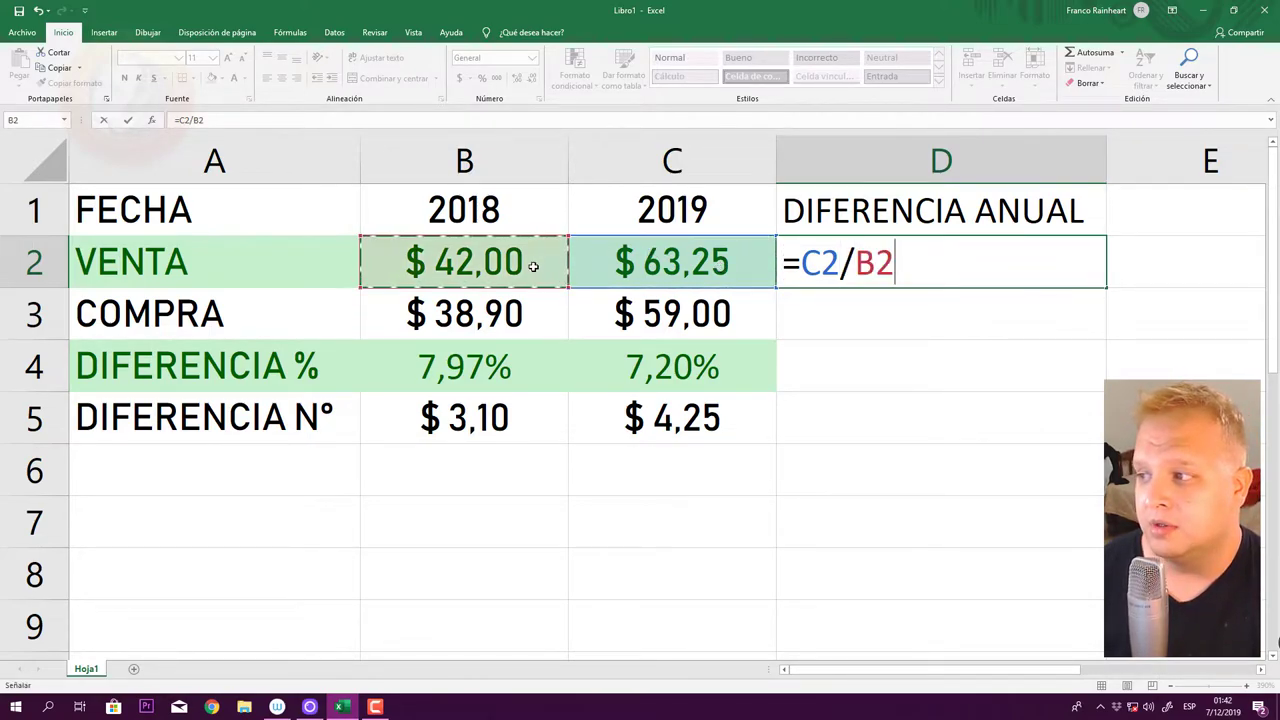
{"action": "type", "text": "-1"}
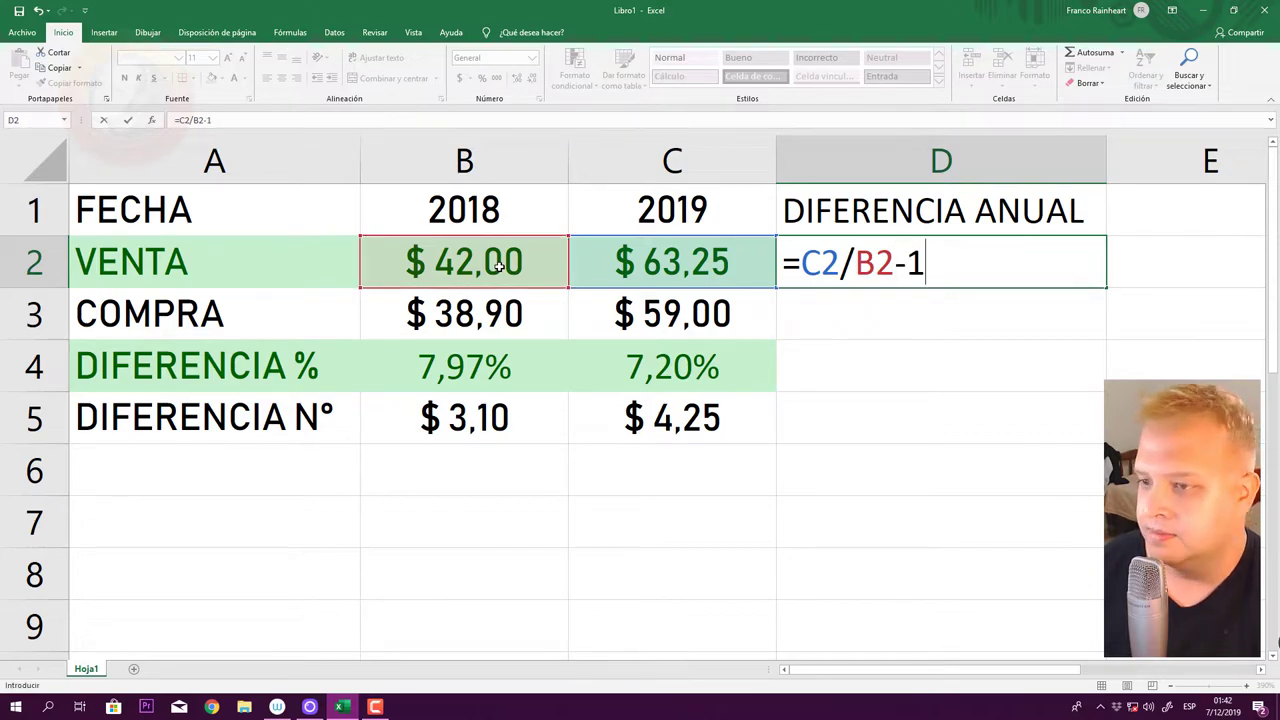
{"action": "key", "text": "Return"}
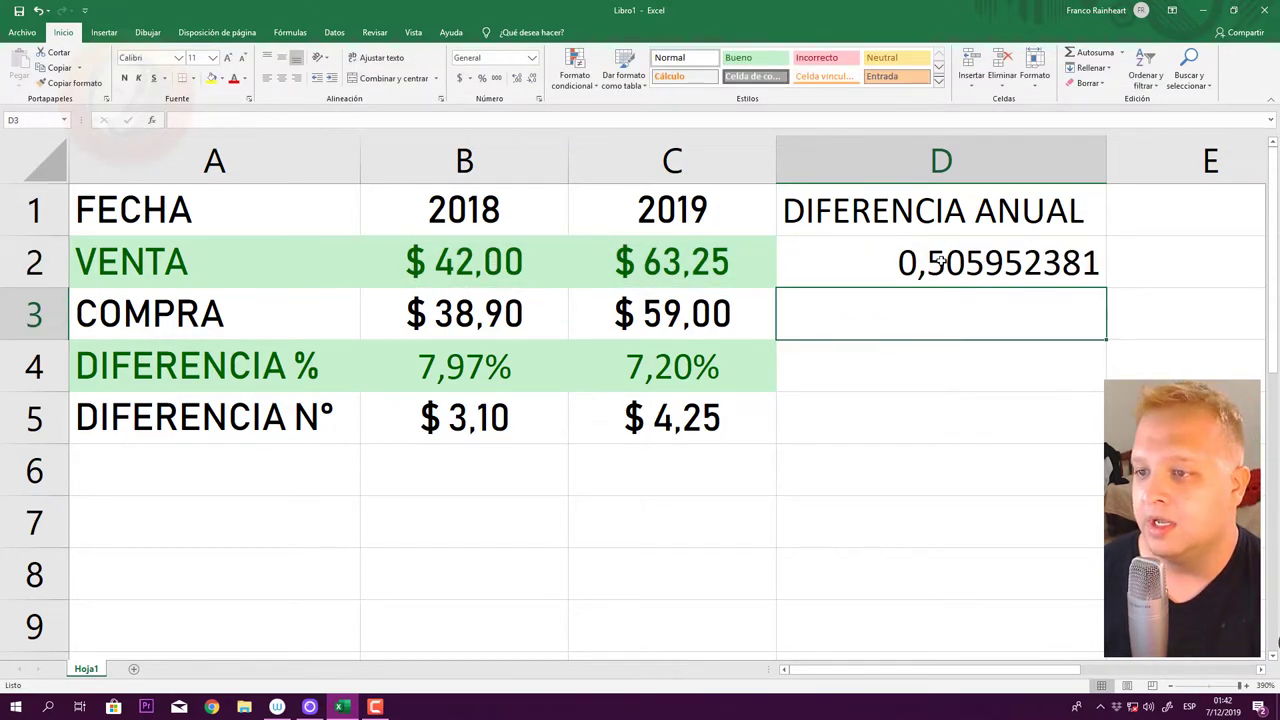
{"action": "left_click", "coordinate": [940, 262]}
{"action": "left_click", "coordinate": [532, 57]}
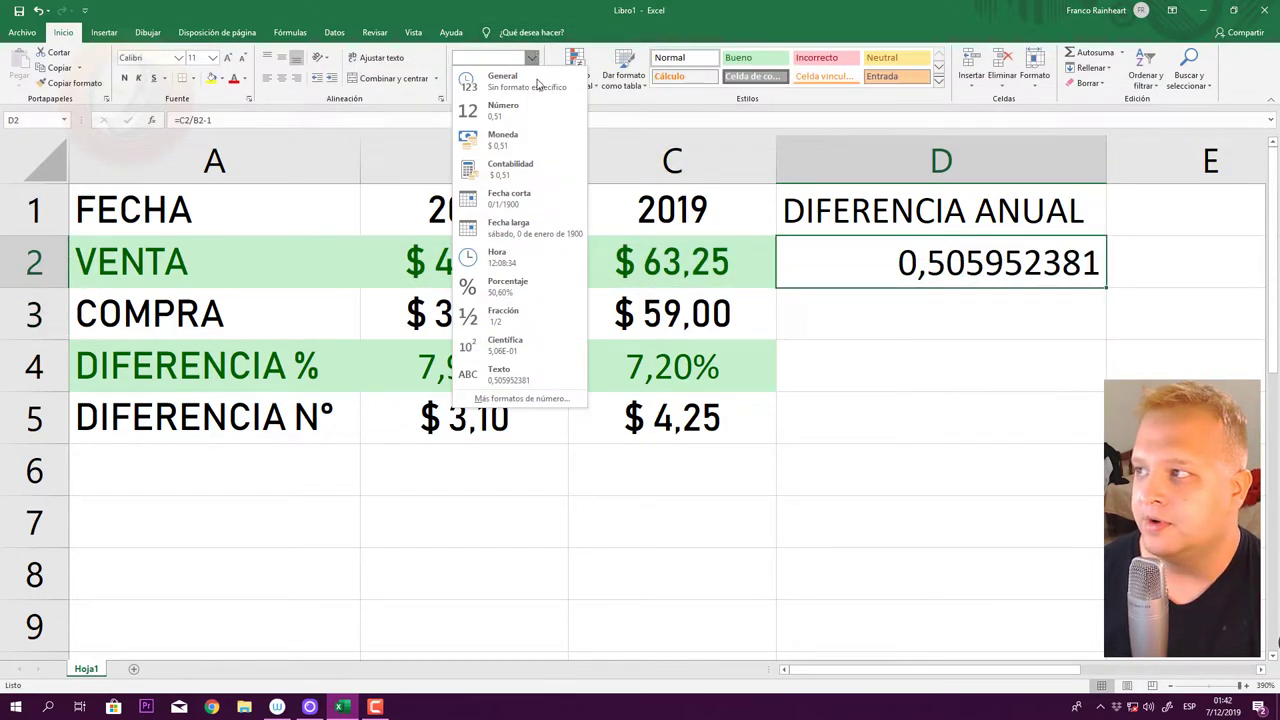
{"action": "left_click", "coordinate": [543, 280]}
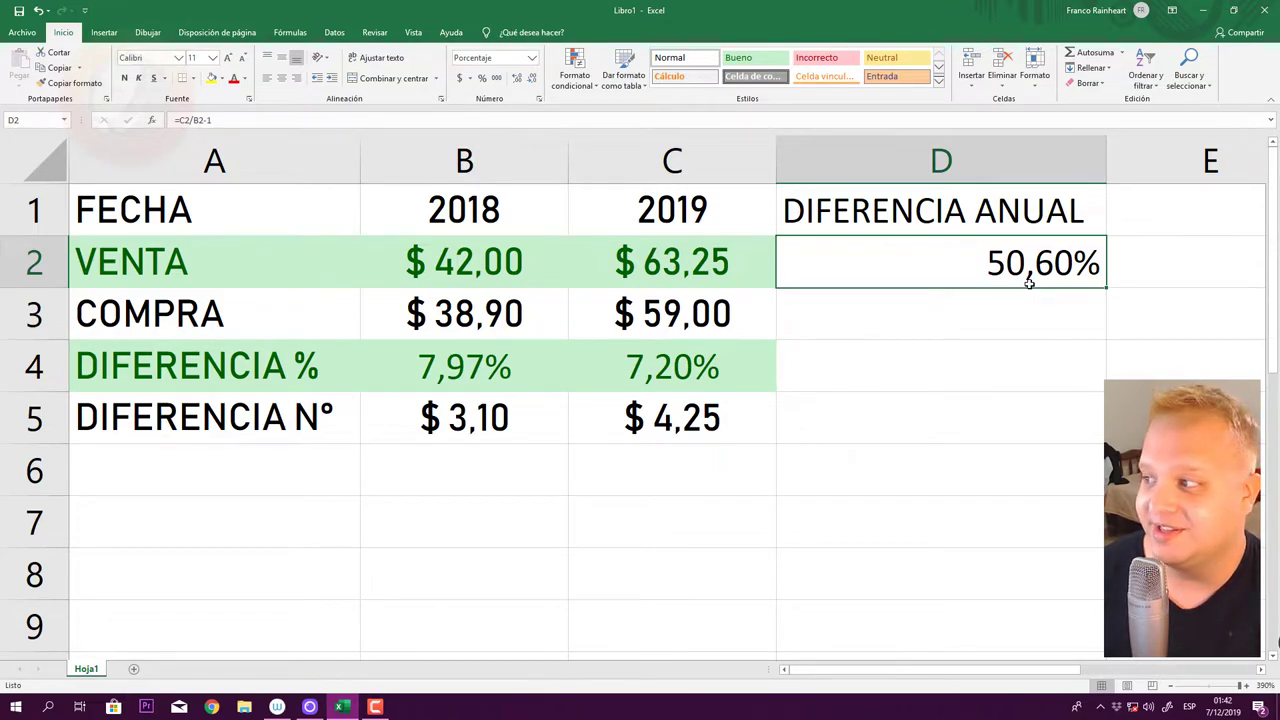
{"action": "left_click", "coordinate": [944, 314]}
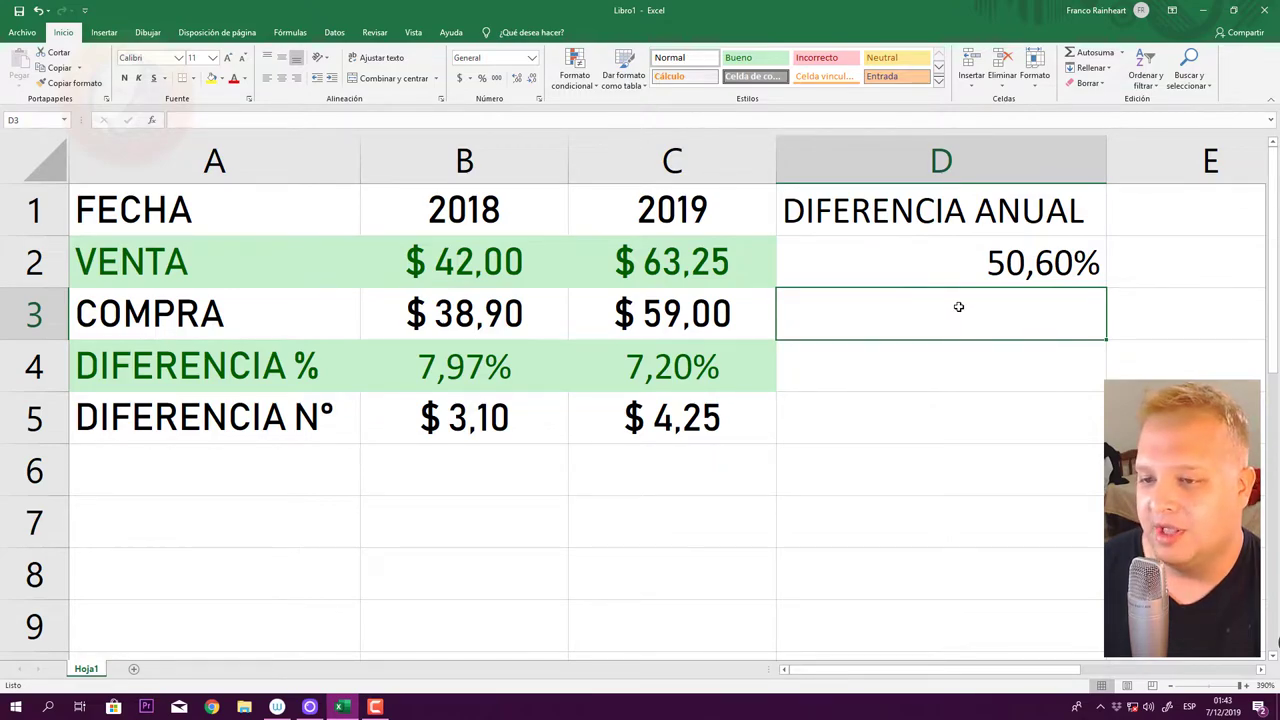
Step: Fill the growth formula from D2 down into D3, giving 51,67% purchases growth
{"action": "left_click", "coordinate": [988, 369]}
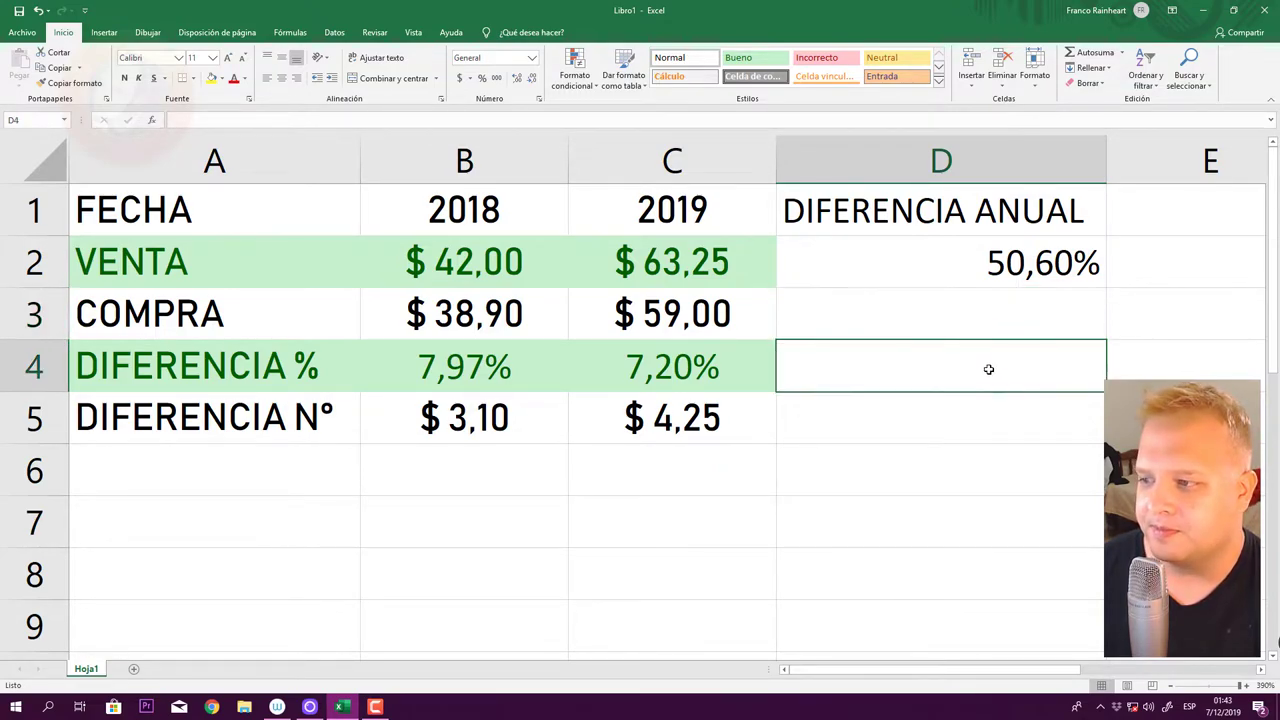
{"action": "left_click", "coordinate": [1044, 258]}
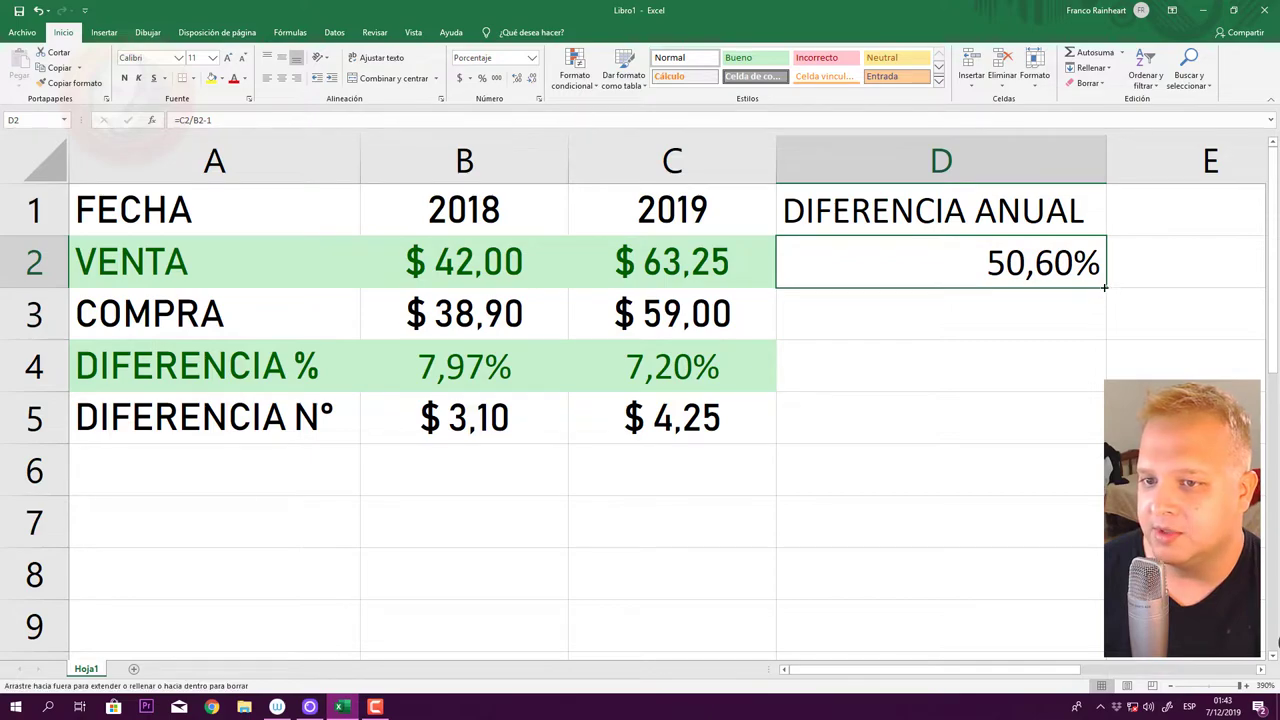
{"action": "left_click_drag", "start_coordinate": [1112, 283], "coordinate": [1110, 335]}
{"action": "left_click", "coordinate": [1036, 318]}
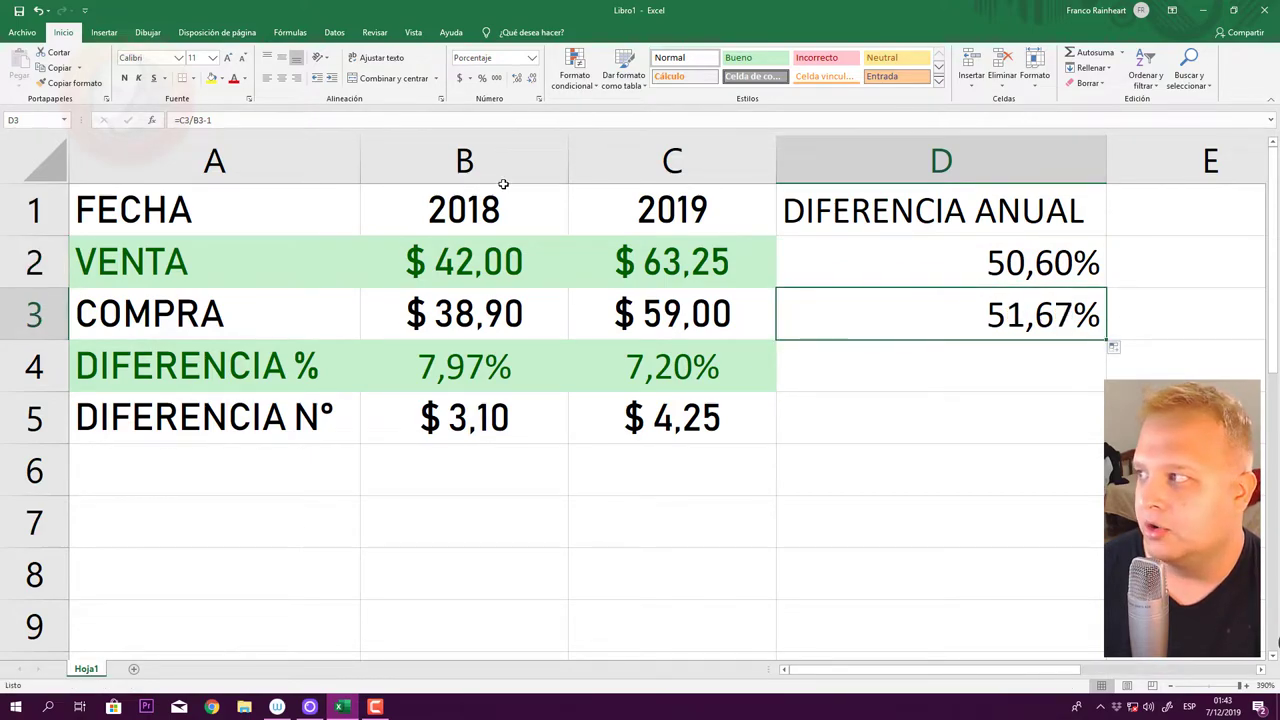
{"action": "double_click", "coordinate": [1076, 322]}
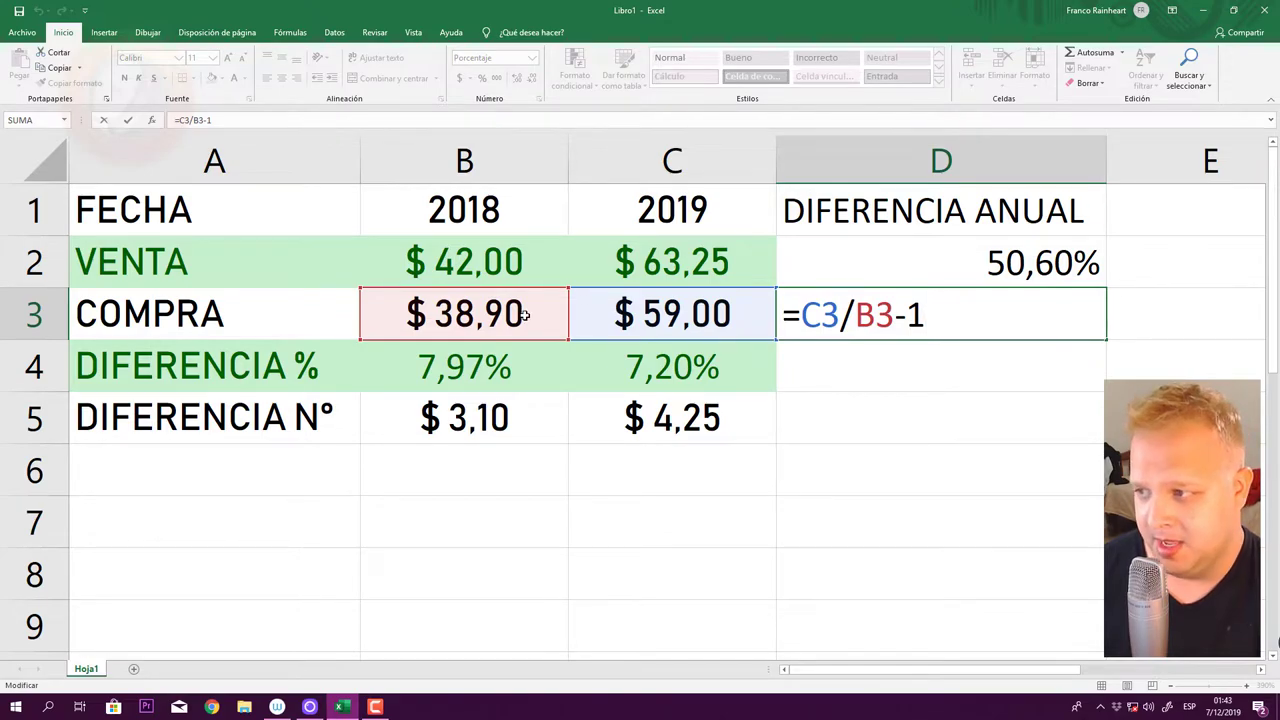
{"action": "key", "text": "Return"}
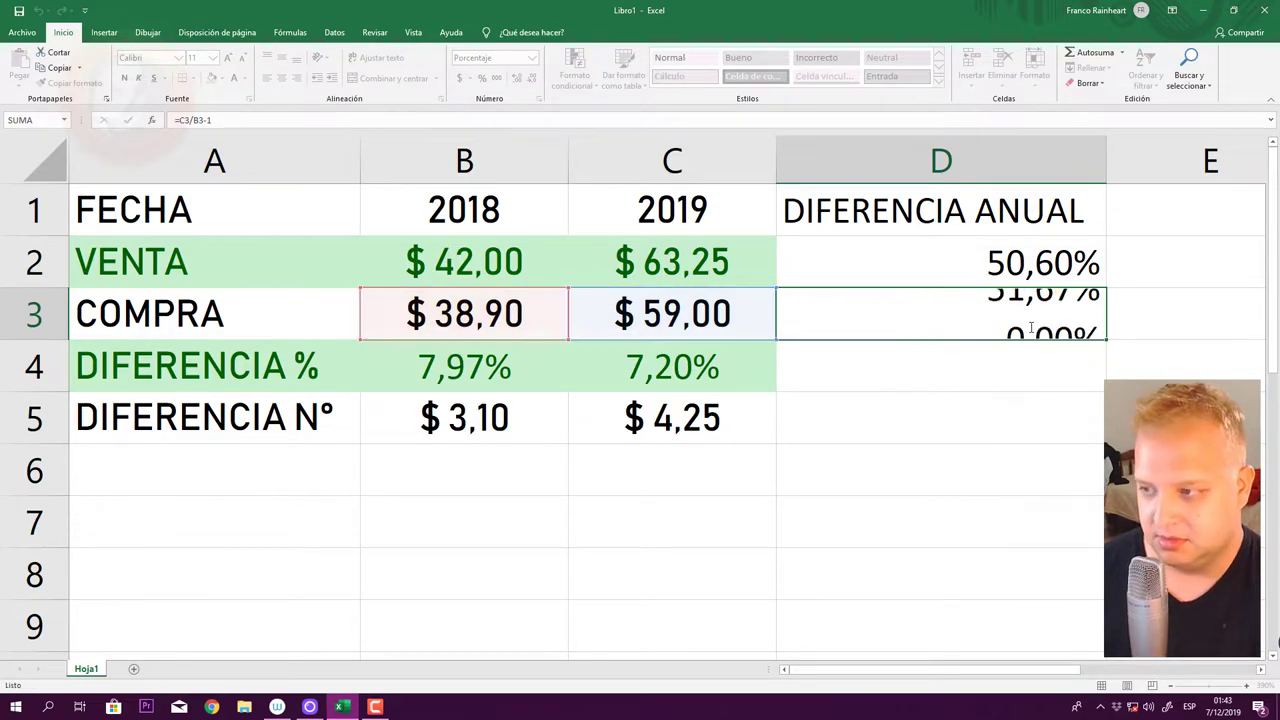
Step: Copy the growth formula from D3 down into D4
{"action": "left_click", "coordinate": [1084, 334]}
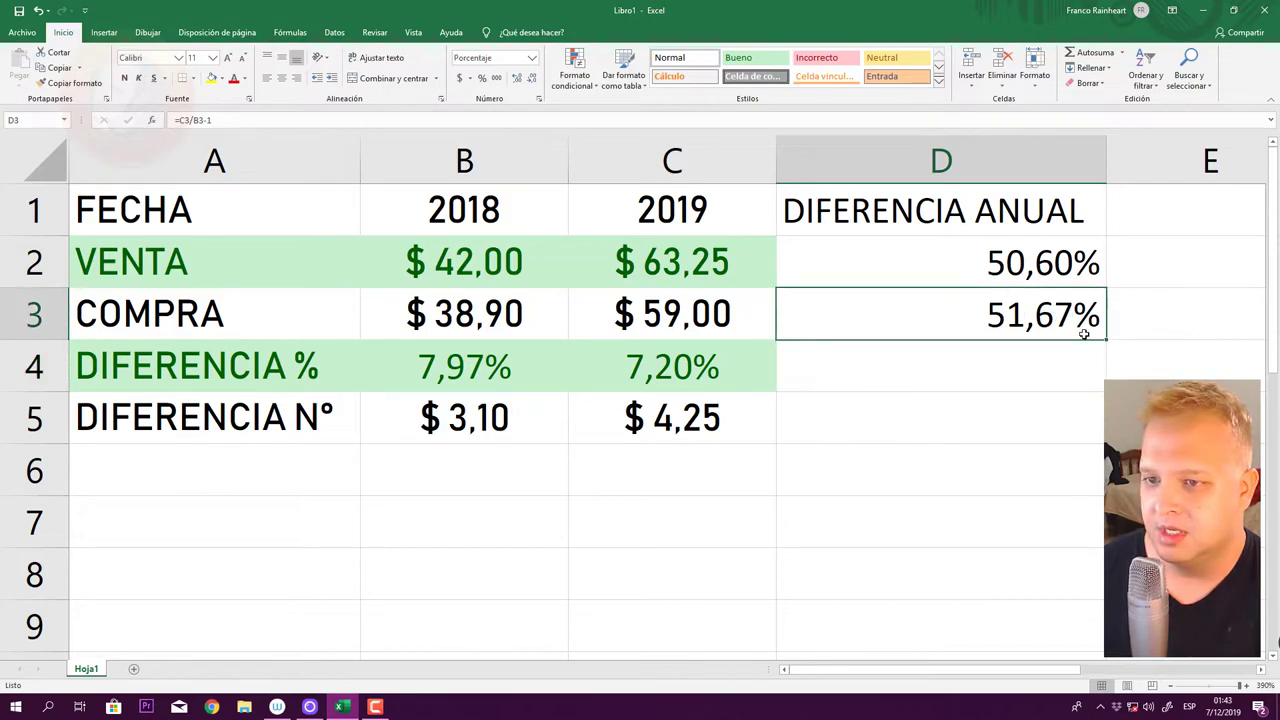
{"action": "left_click_drag", "start_coordinate": [1105, 342], "coordinate": [1108, 368]}
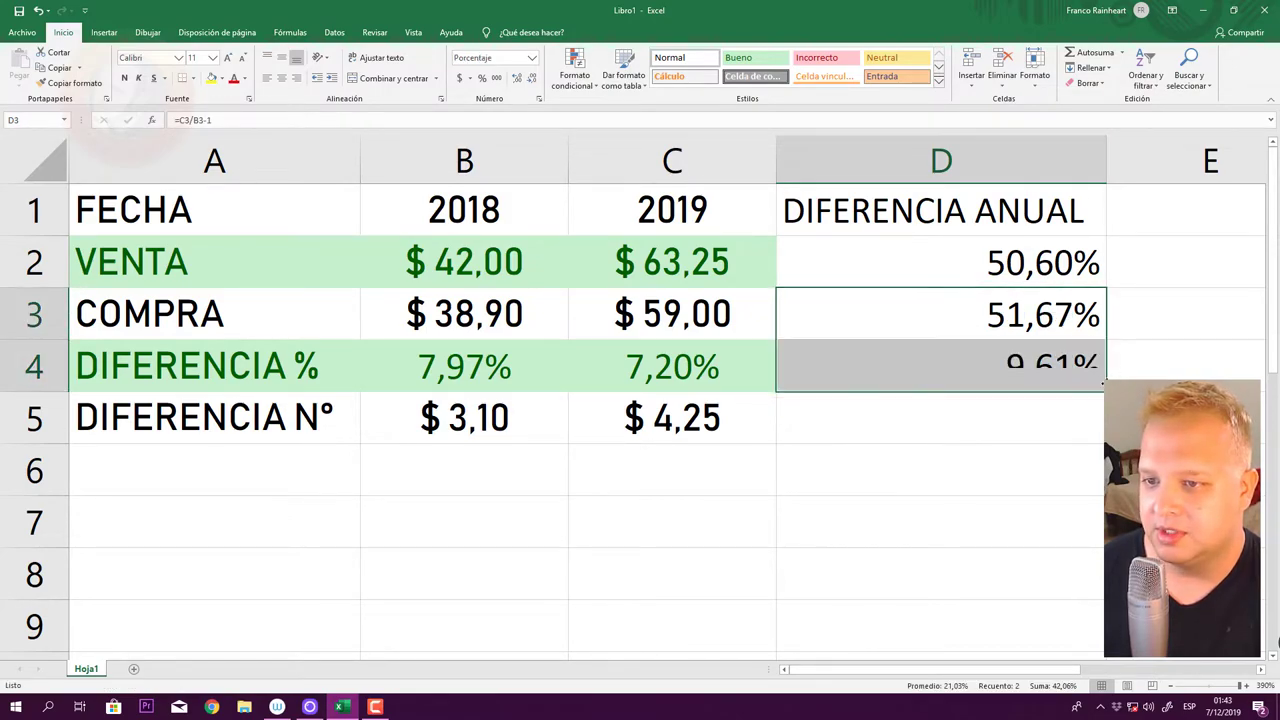
{"action": "left_click", "coordinate": [1040, 365]}
{"action": "double_click", "coordinate": [1040, 365]}
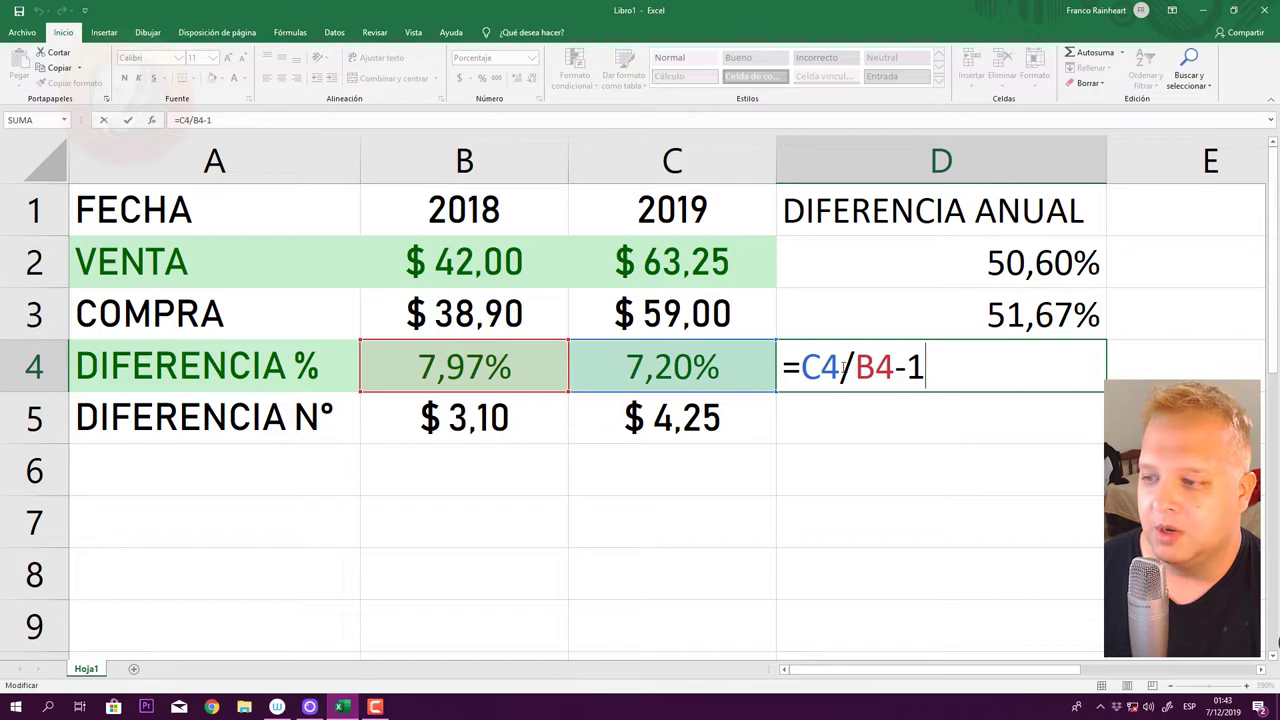
Step: Change D4's formula from =C4/B4-1 to =B4/C4-1, showing 10,63%
{"action": "left_click", "coordinate": [840, 367]}
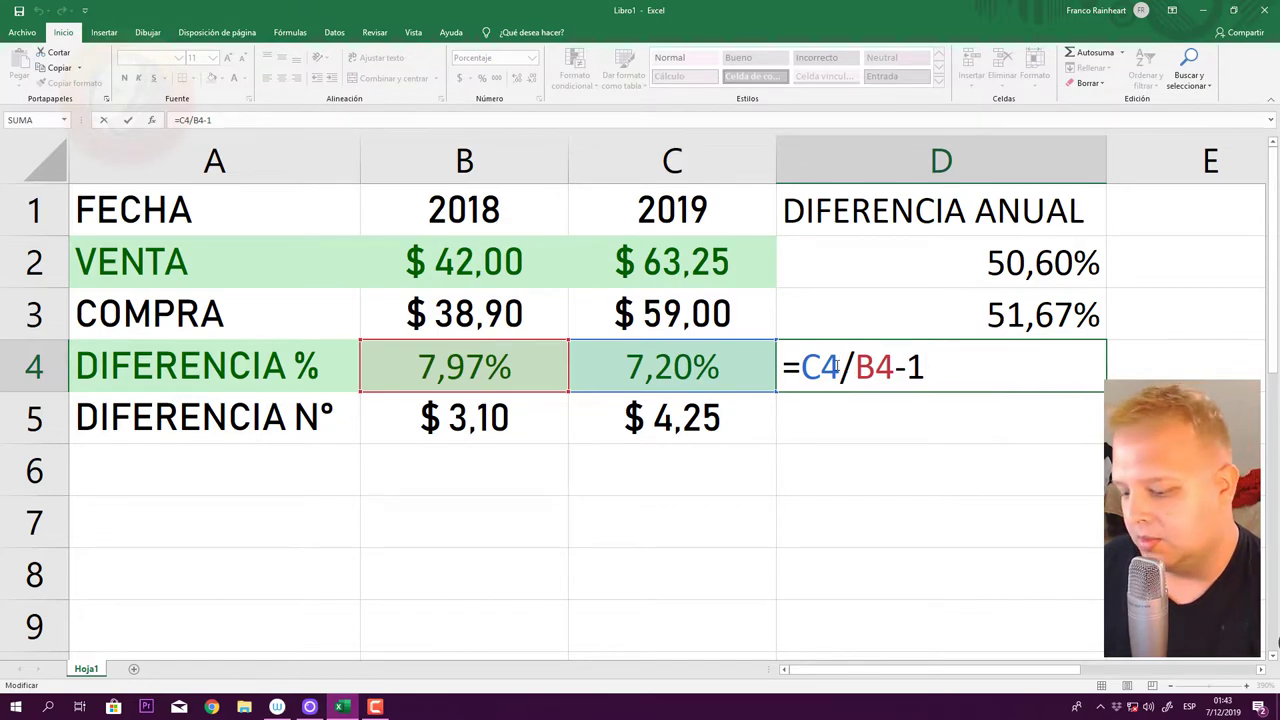
{"action": "key", "text": "BackSpace"}
{"action": "key", "text": "BackSpace"}
{"action": "type", "text": "B5"}
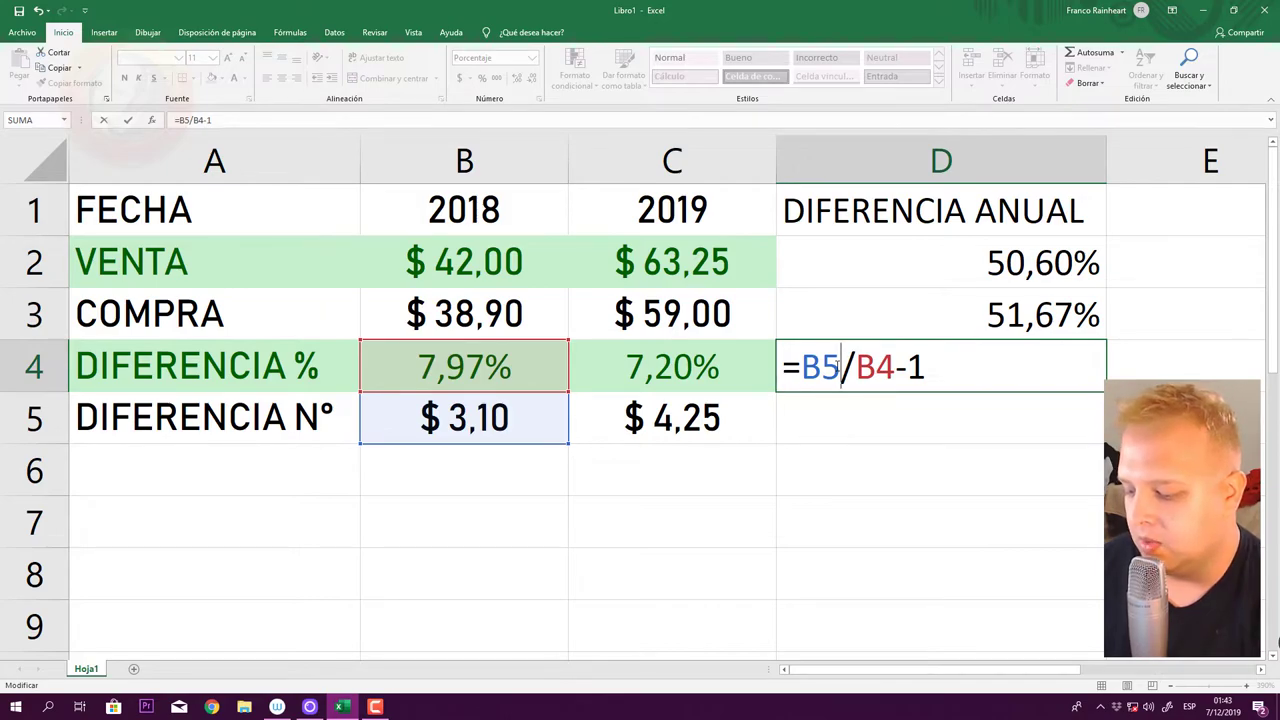
{"action": "key", "text": "BackSpace"}
{"action": "type", "text": "4"}
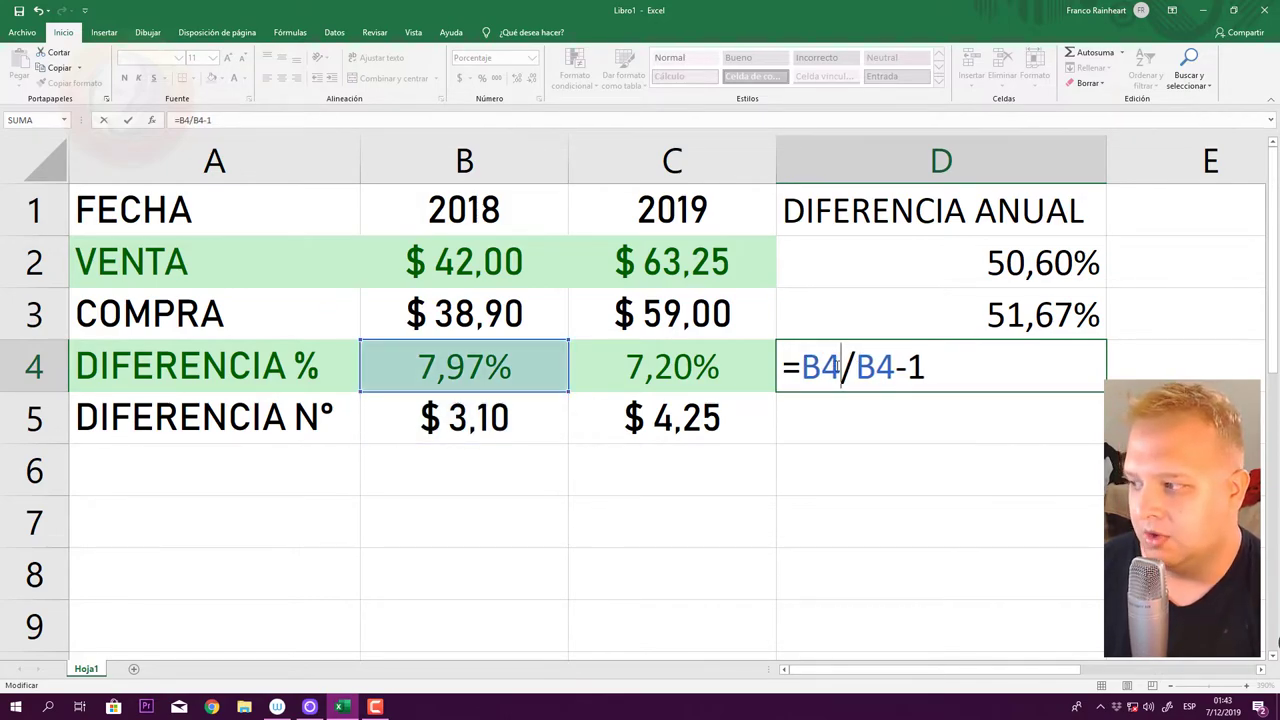
{"action": "left_click", "coordinate": [896, 366]}
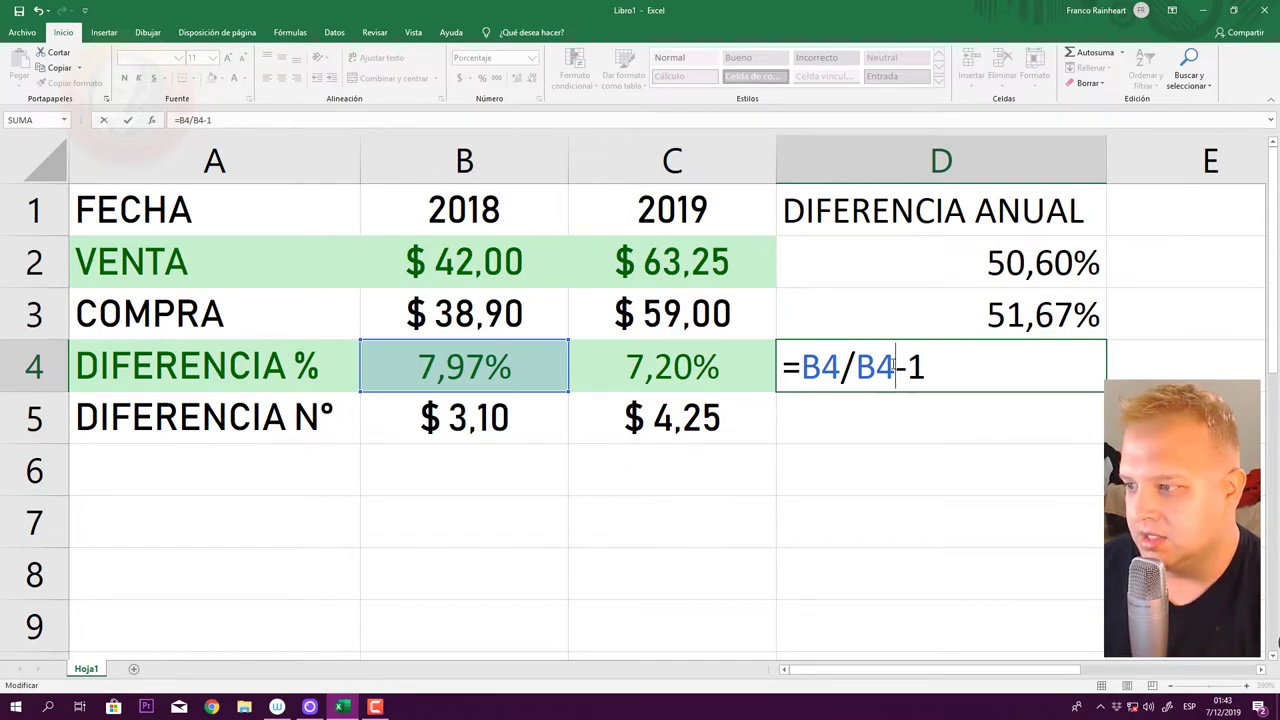
{"action": "key", "text": "BackSpace"}
{"action": "key", "text": "BackSpace"}
{"action": "type", "text": "C4"}
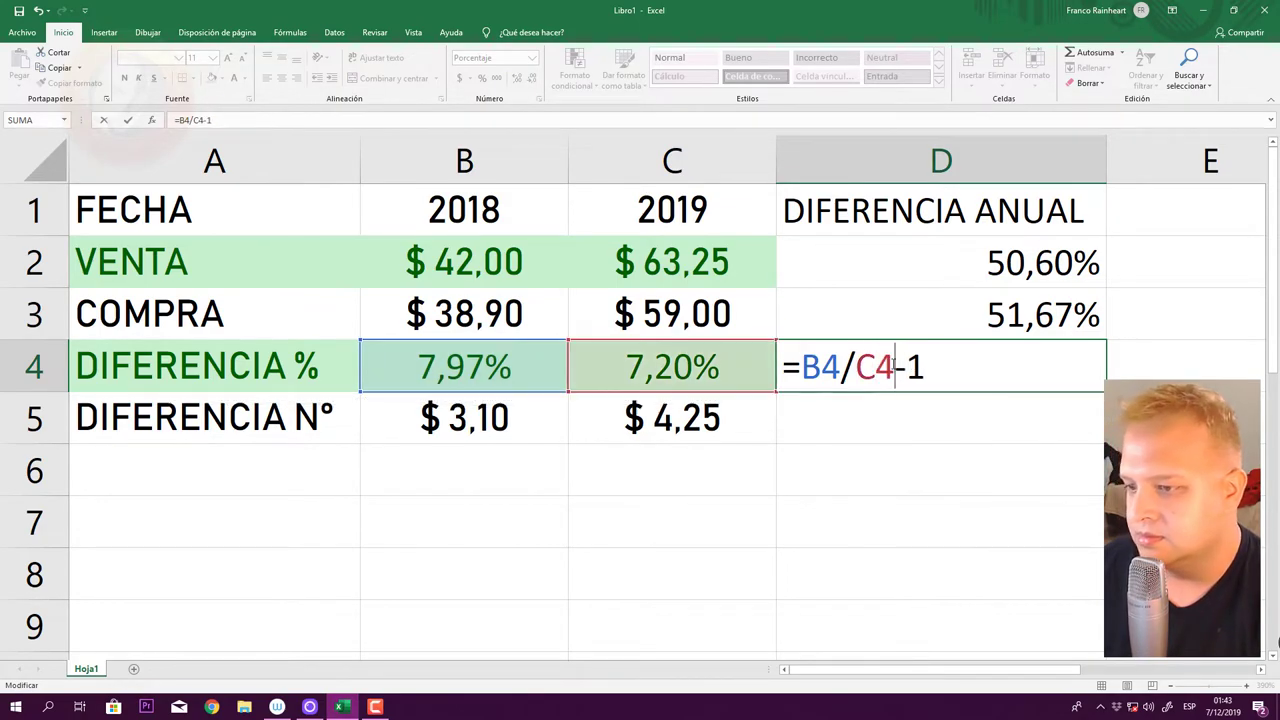
{"action": "key", "text": "Return"}
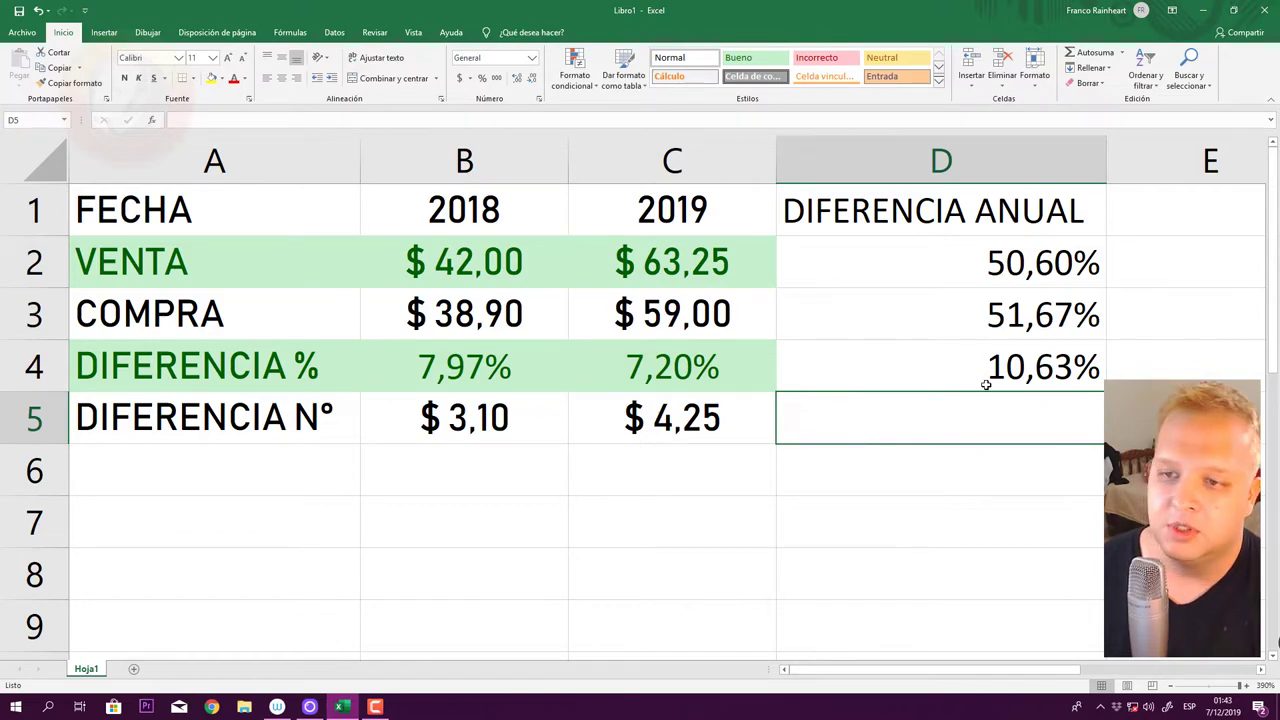
Step: Center the contents of the DIFERENCIA ANUAL column D
{"action": "left_click", "coordinate": [985, 150]}
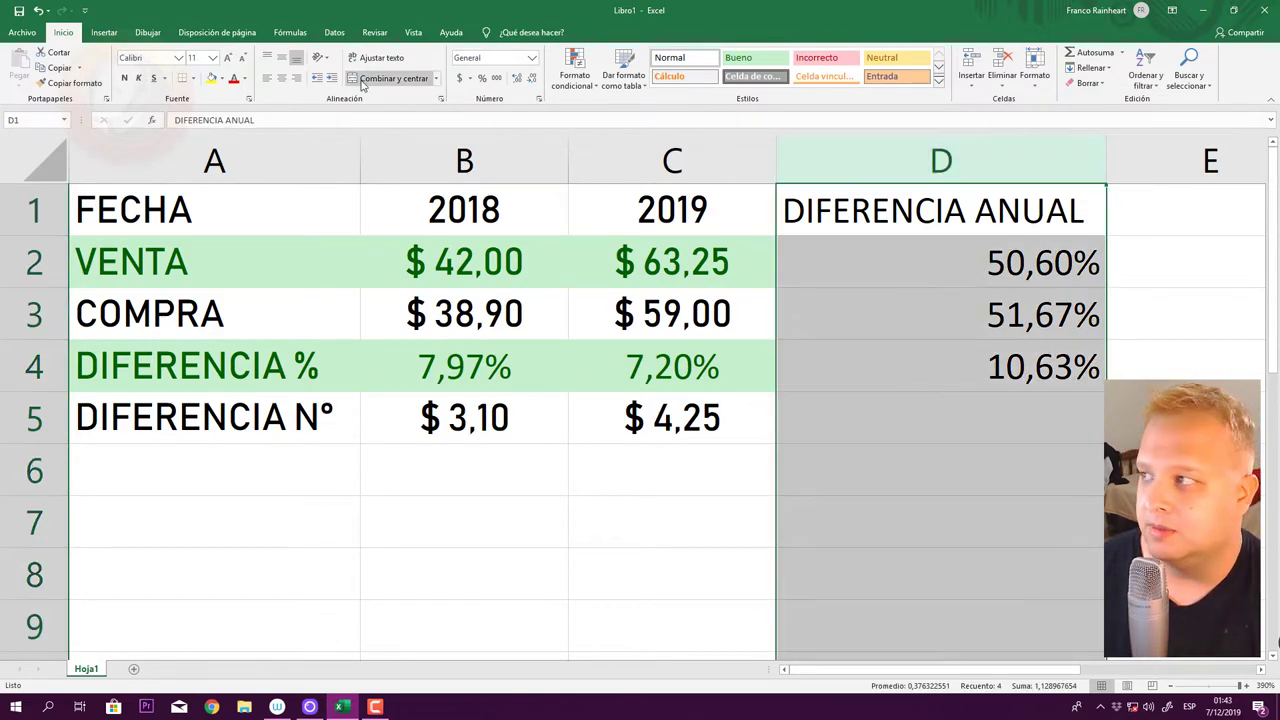
{"action": "left_click", "coordinate": [281, 78]}
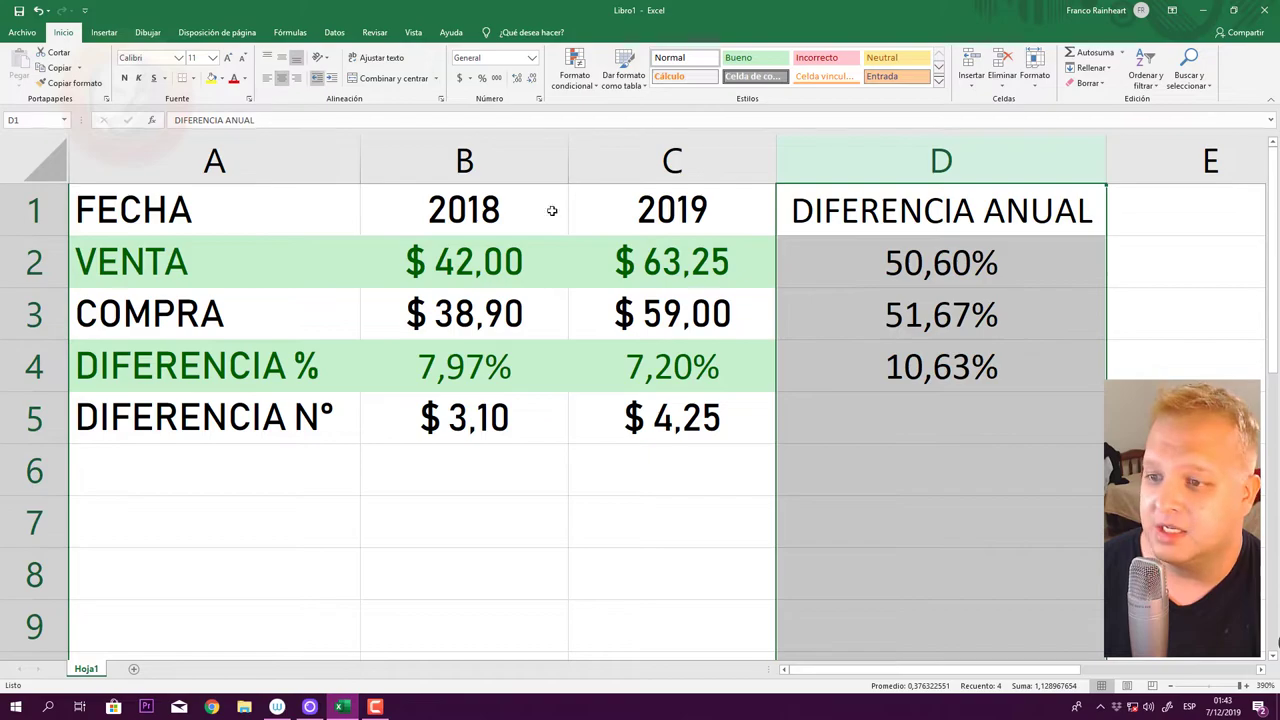
{"action": "left_click", "coordinate": [943, 250]}
{"action": "left_click", "coordinate": [938, 208]}
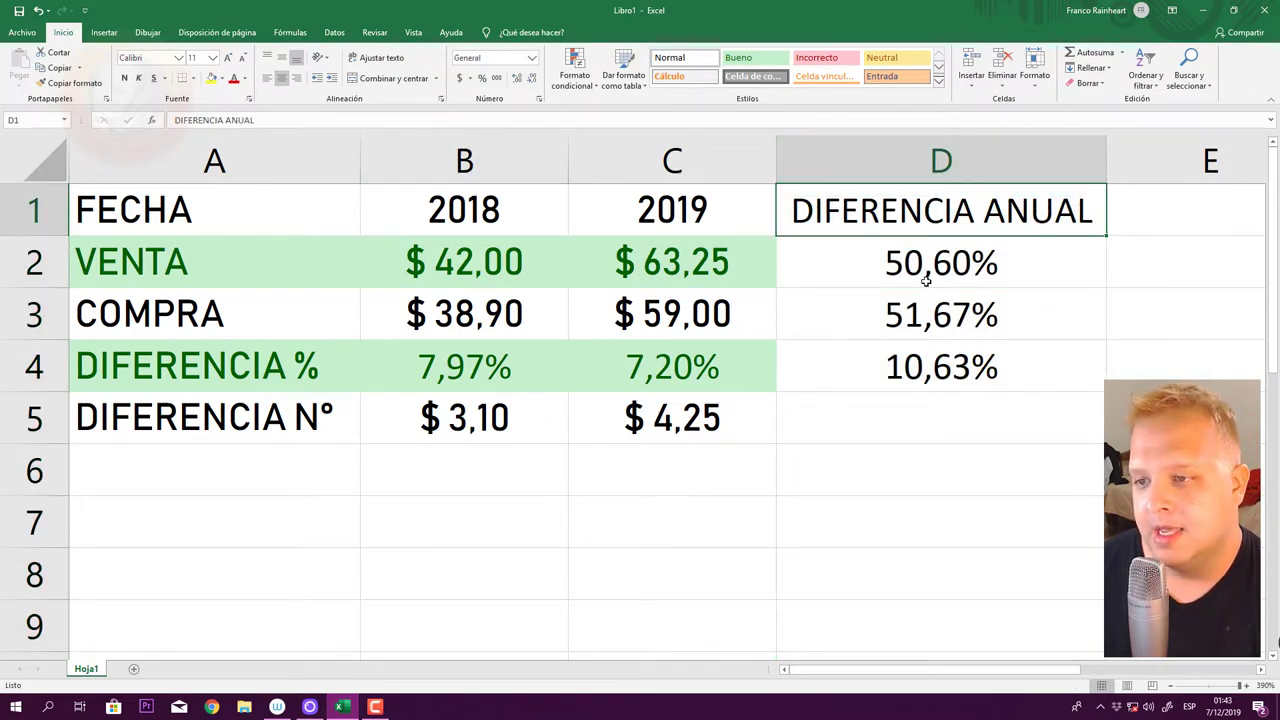
Step: Clear the 10,63% result from D4, then check the formulas in D2, D3 and C5
{"action": "left_click", "coordinate": [924, 371]}
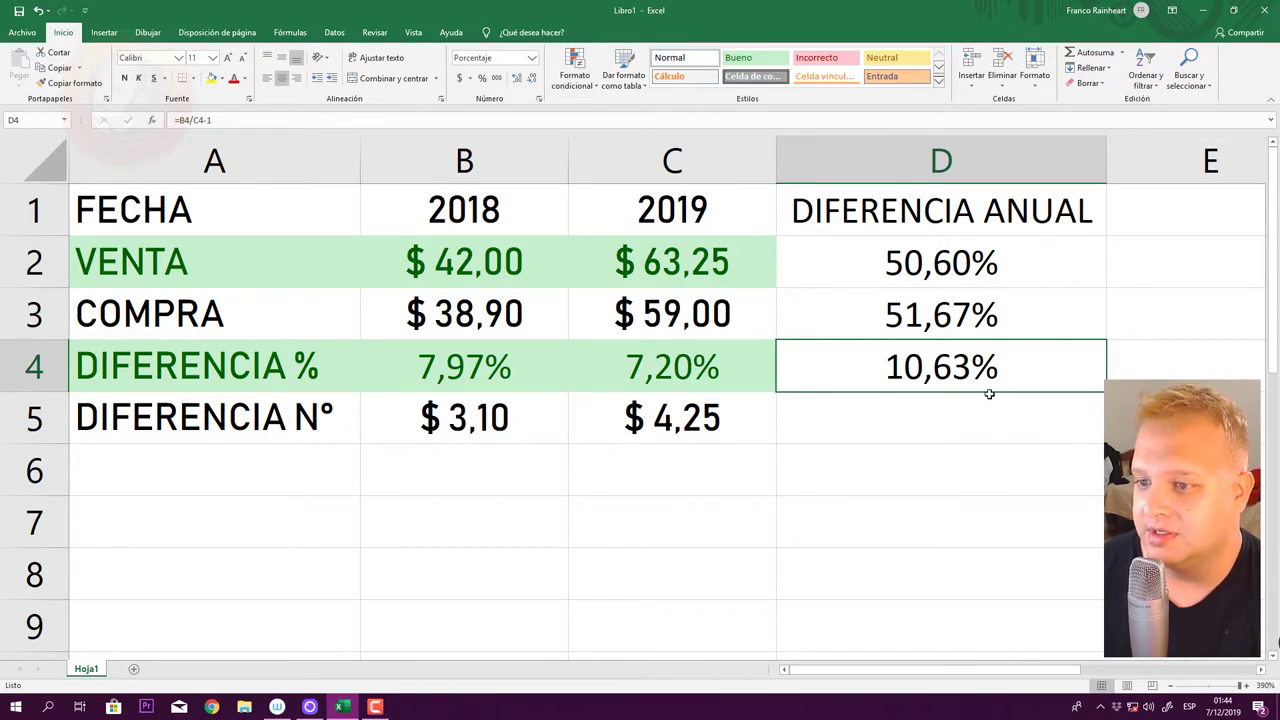
{"action": "key", "text": "Delete"}
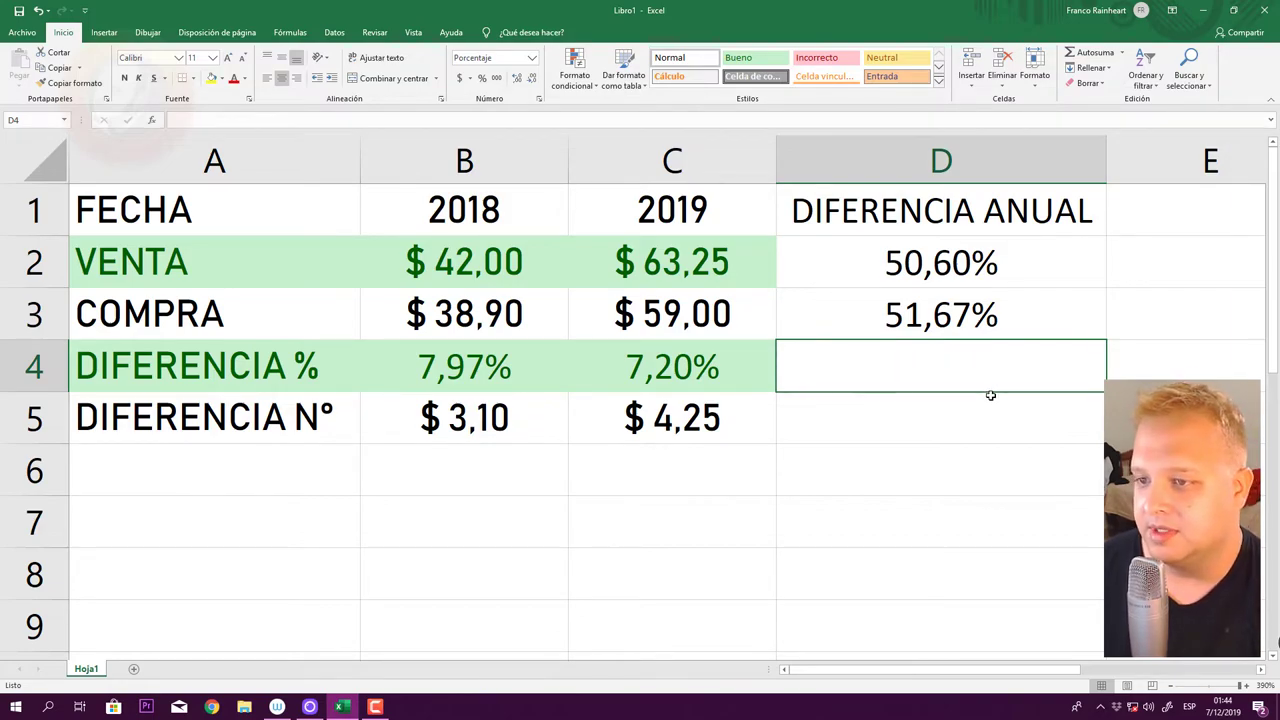
{"action": "left_click", "coordinate": [943, 257]}
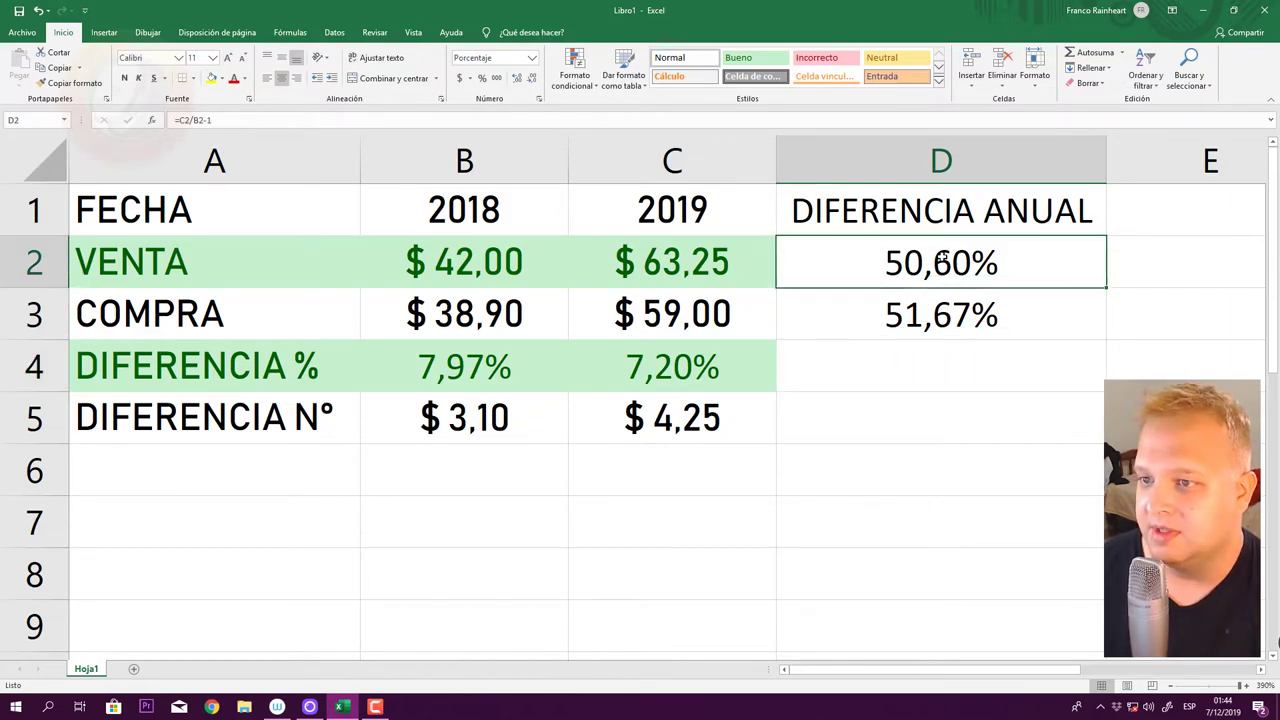
{"action": "left_click", "coordinate": [941, 318]}
{"action": "key", "text": "Up"}
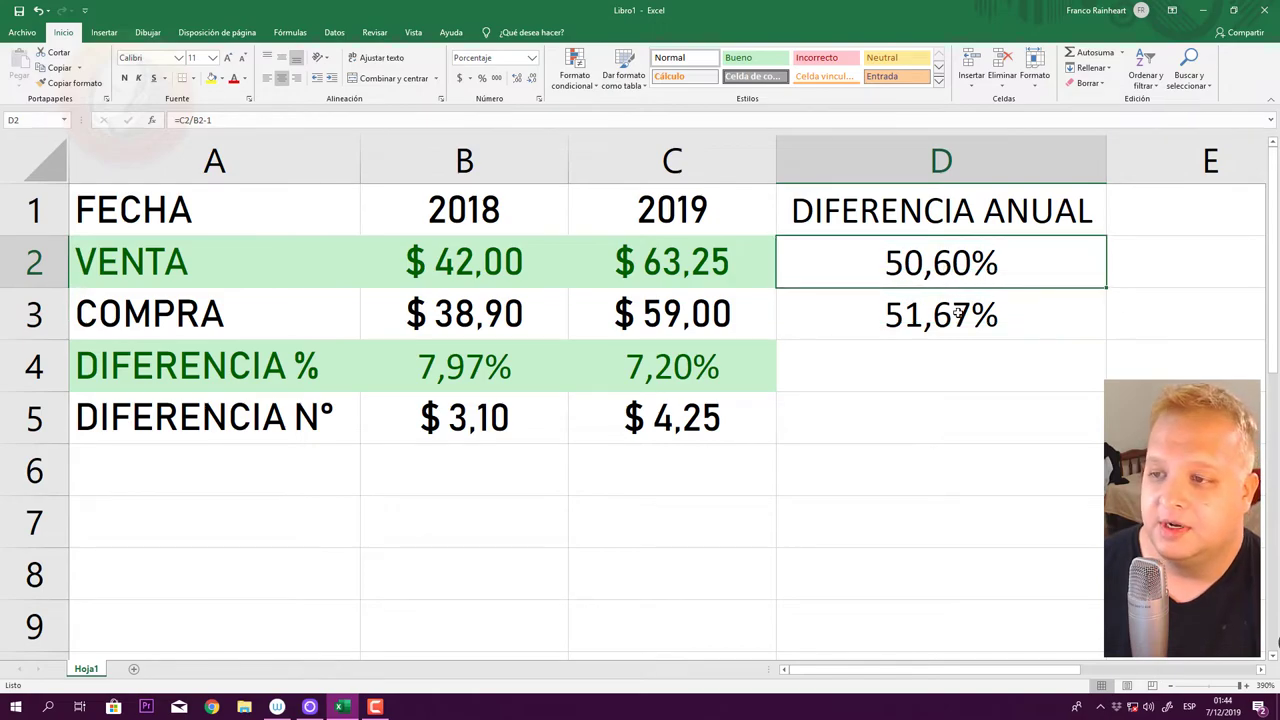
{"action": "left_click", "coordinate": [957, 316]}
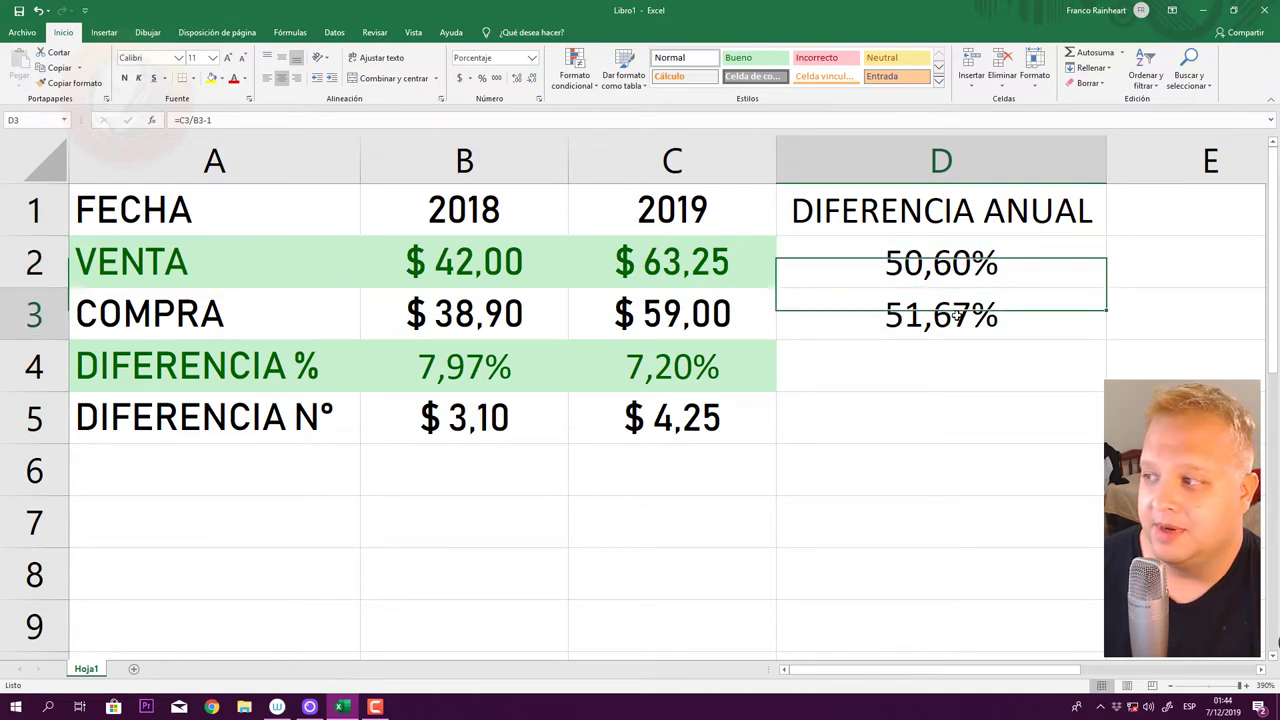
{"action": "left_click", "coordinate": [926, 428]}
{"action": "left_click", "coordinate": [766, 430]}
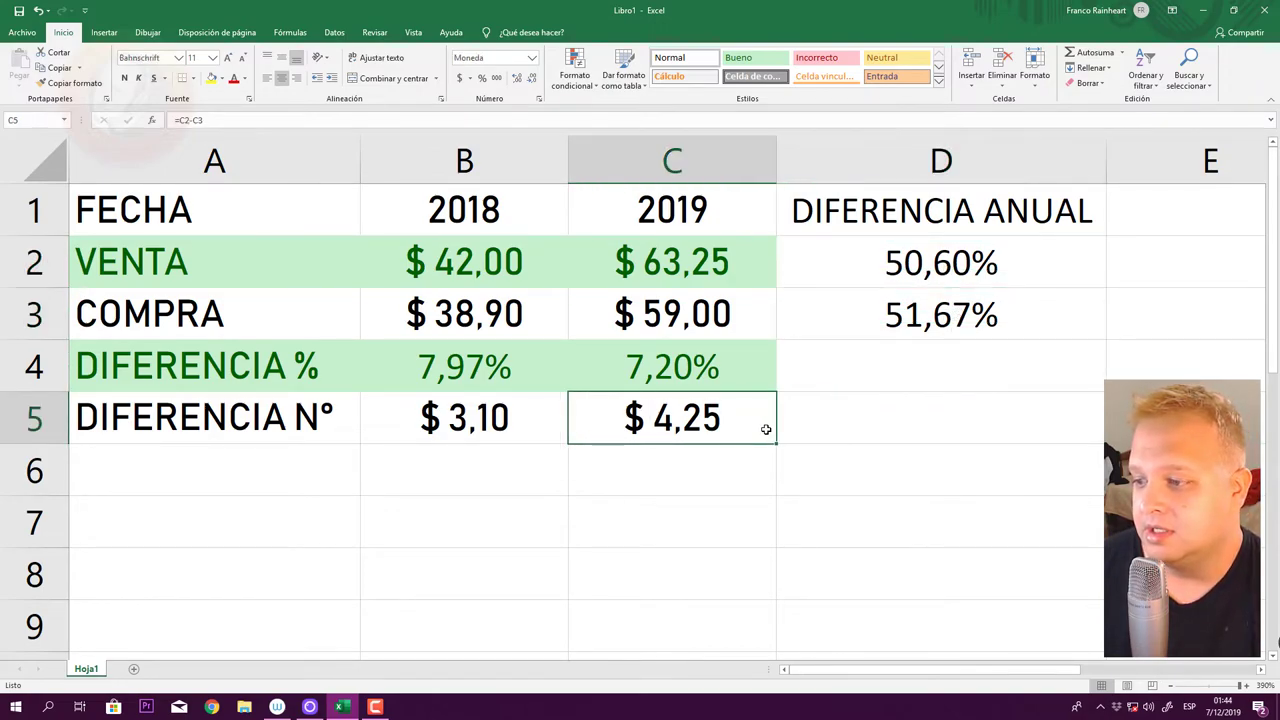
{"action": "left_click", "coordinate": [844, 425]}
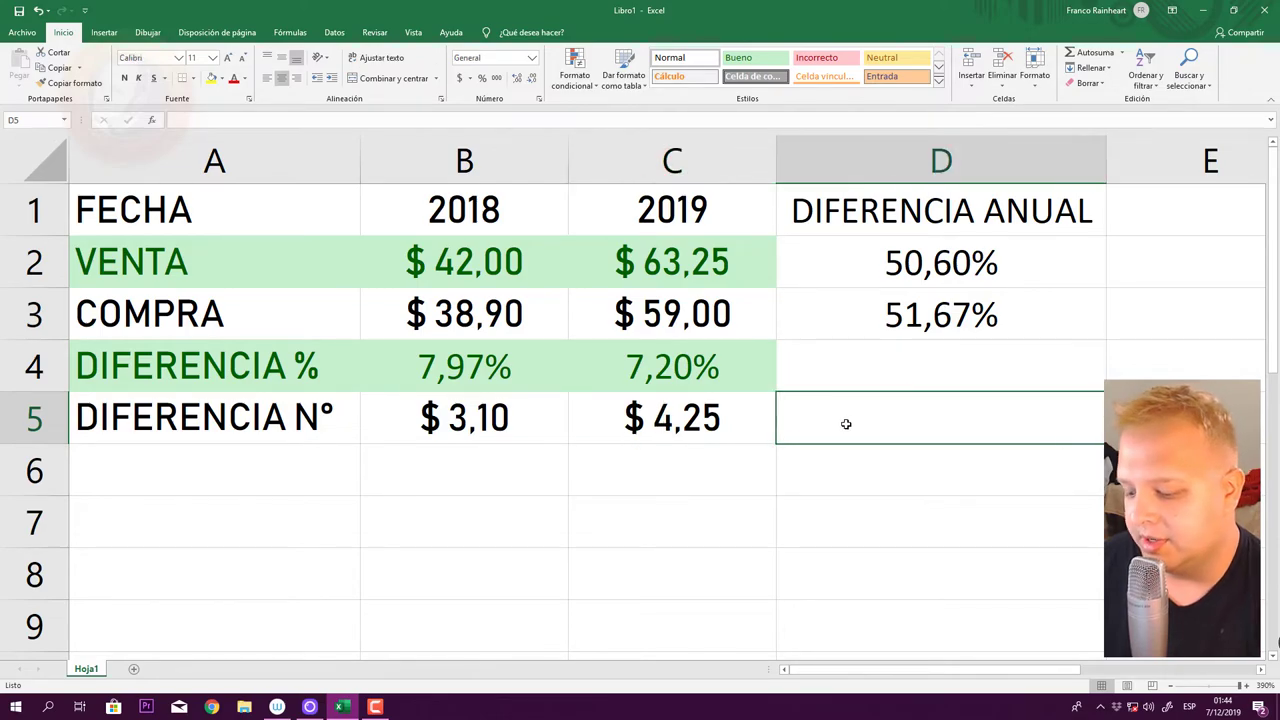
Step: Enter =C2-B2 in D5 to show the $ 21,25 yearly sales increase
{"action": "type", "text": "="}
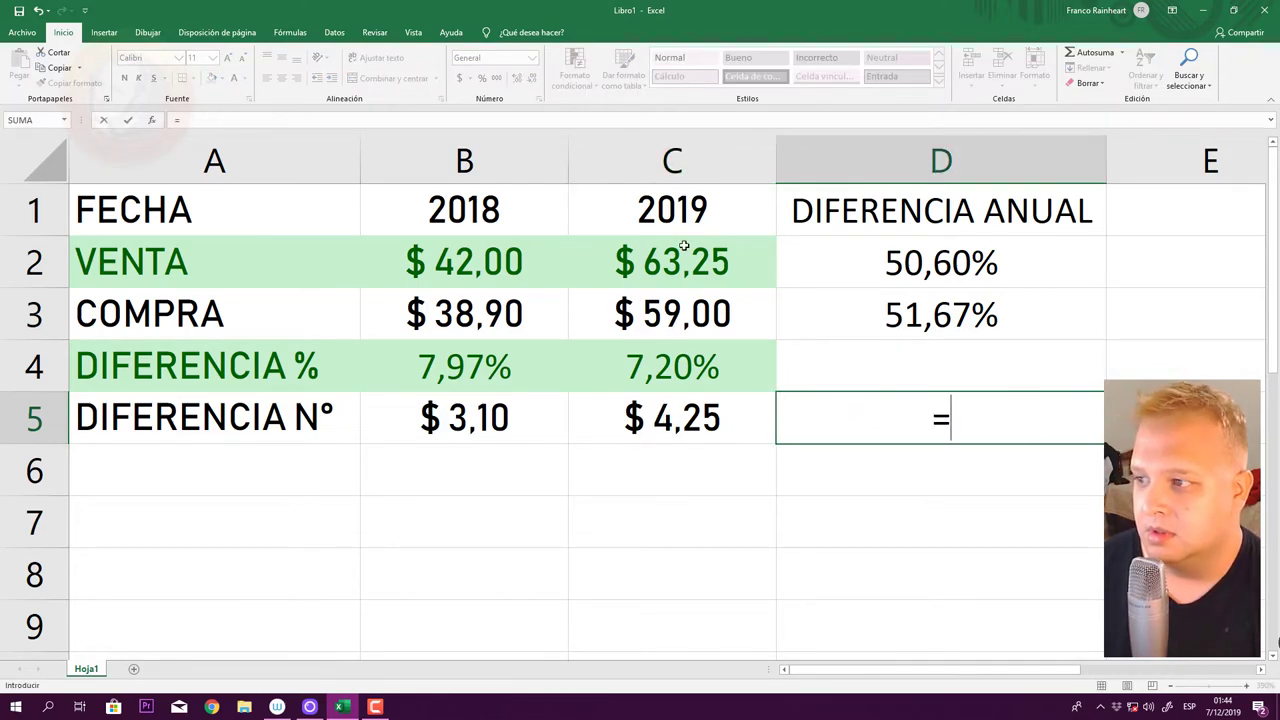
{"action": "left_click", "coordinate": [711, 269]}
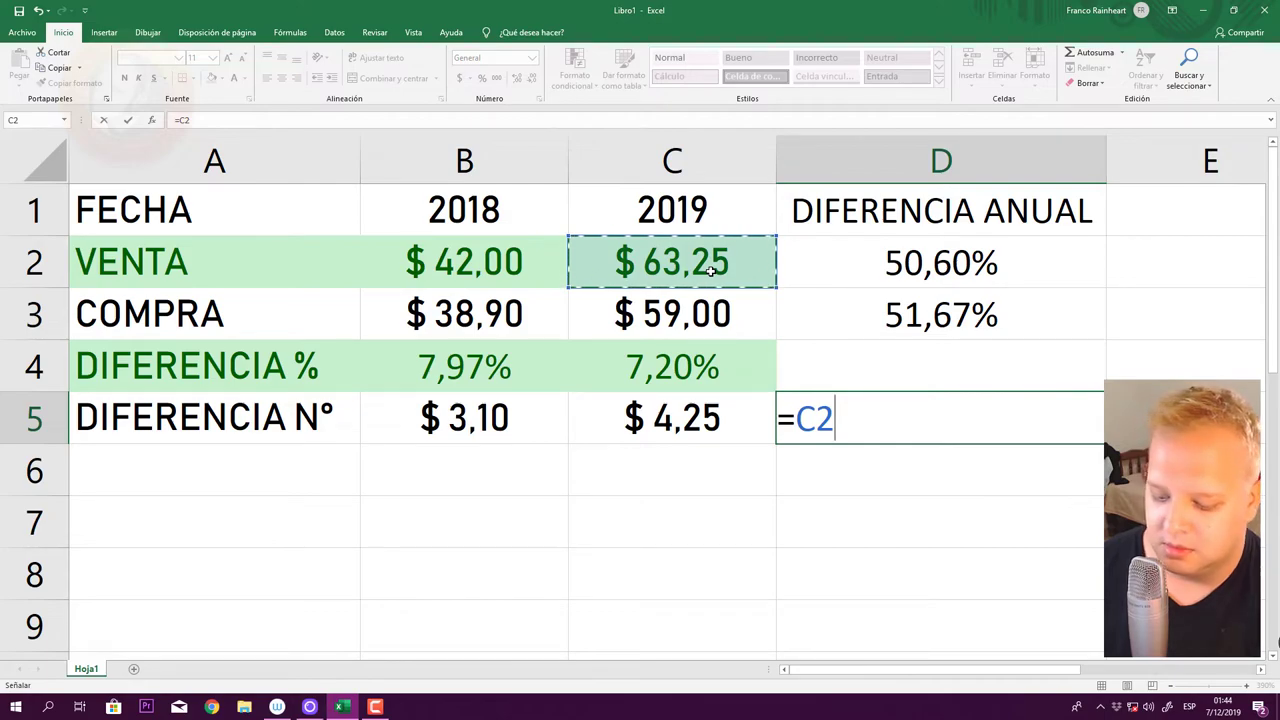
{"action": "type", "text": "-"}
{"action": "left_click", "coordinate": [533, 282]}
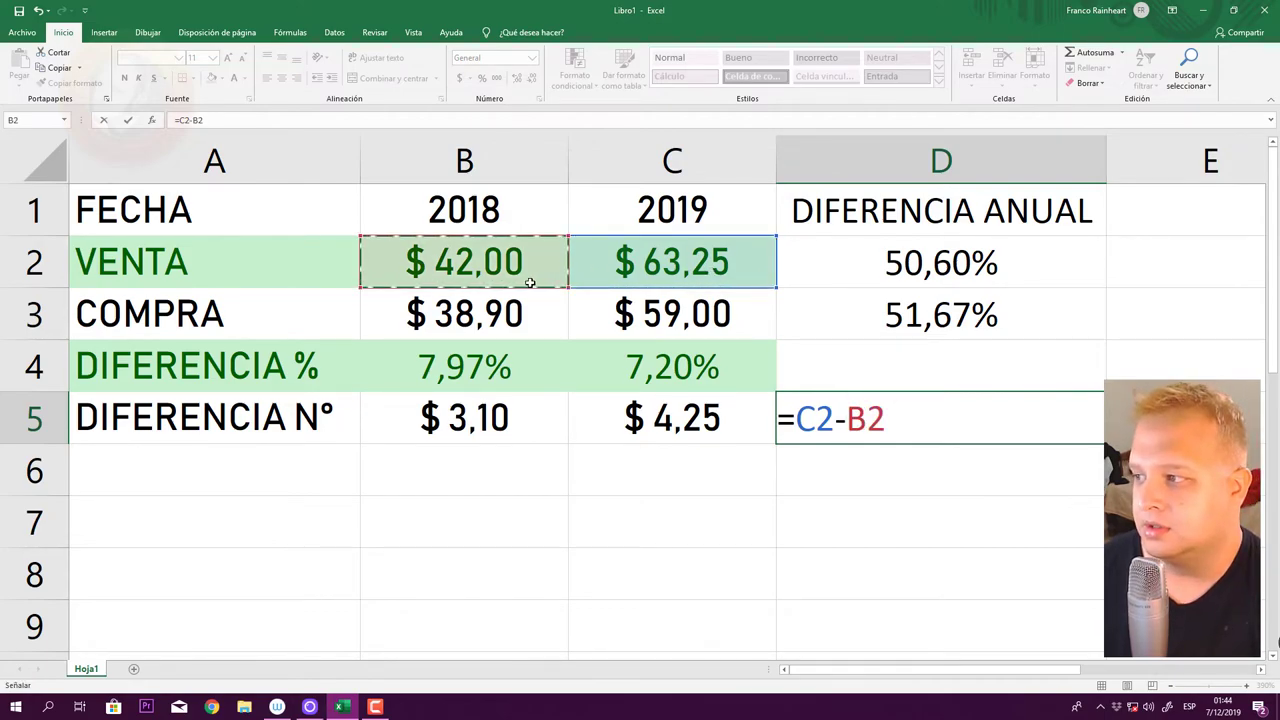
{"action": "key", "text": "Return"}
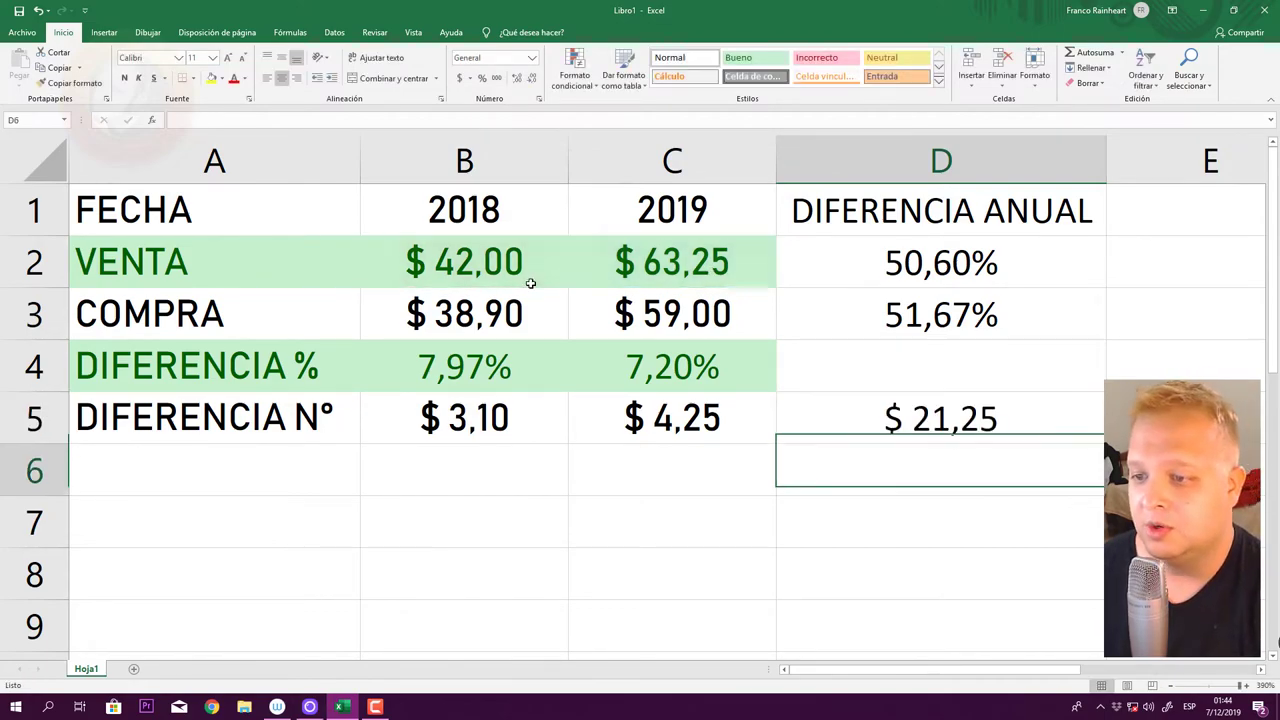